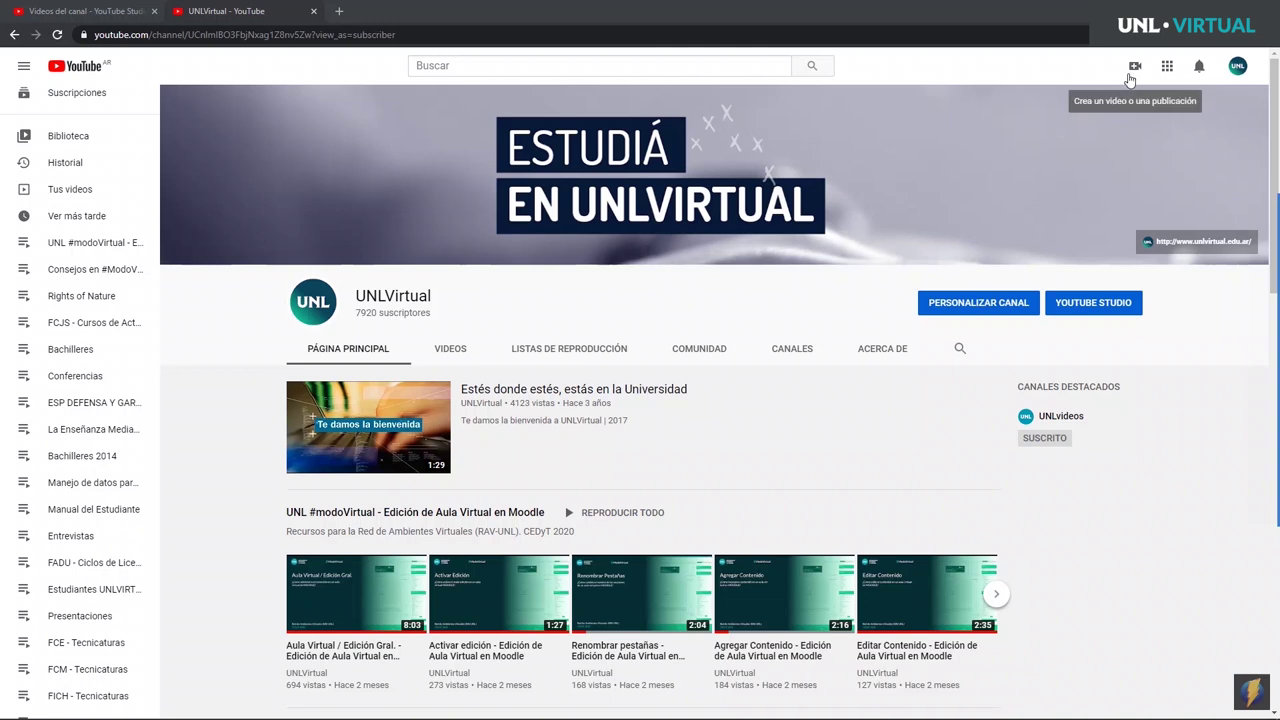
- Start a new video upload for the channel
left_click(1135, 70)
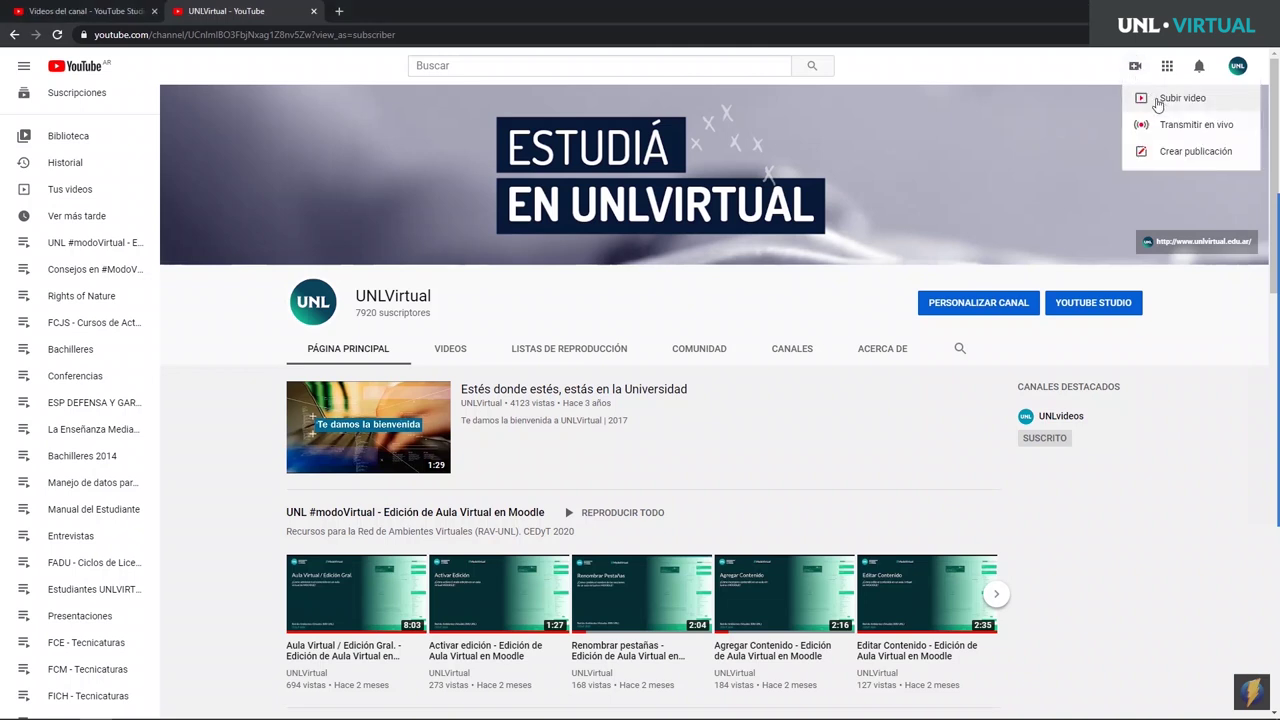
left_click(1160, 98)
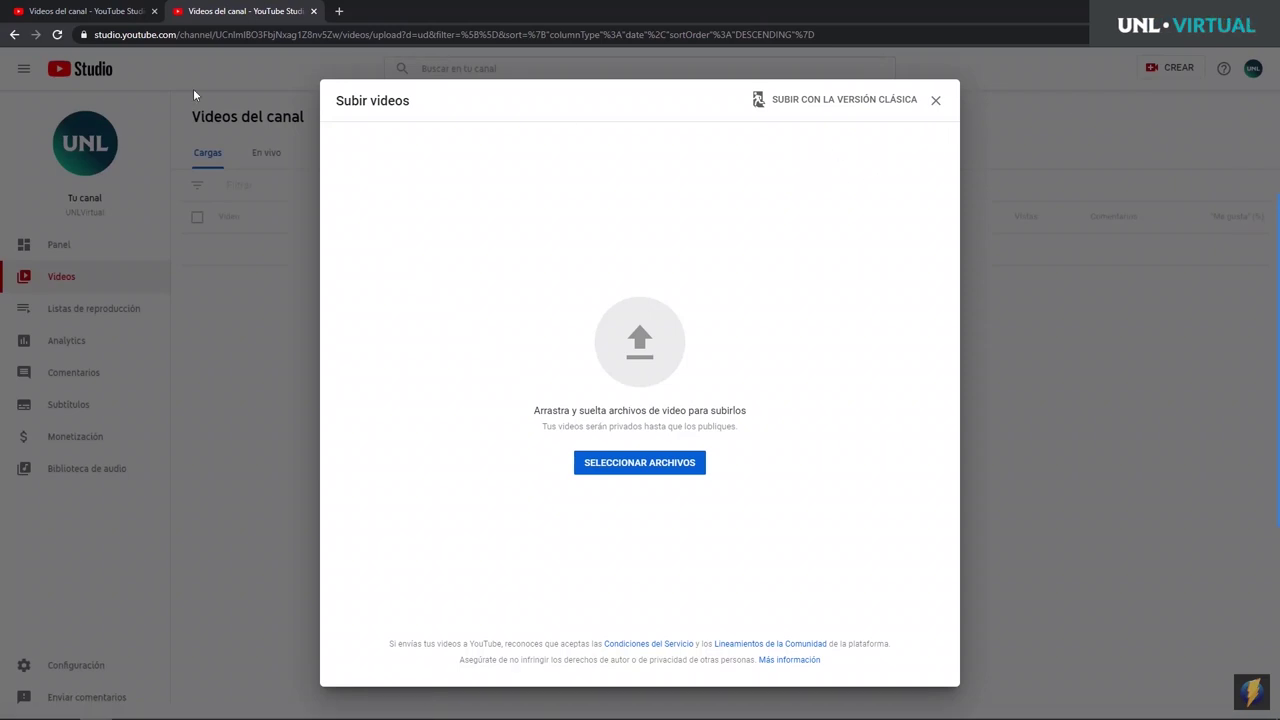
left_click(613, 463)
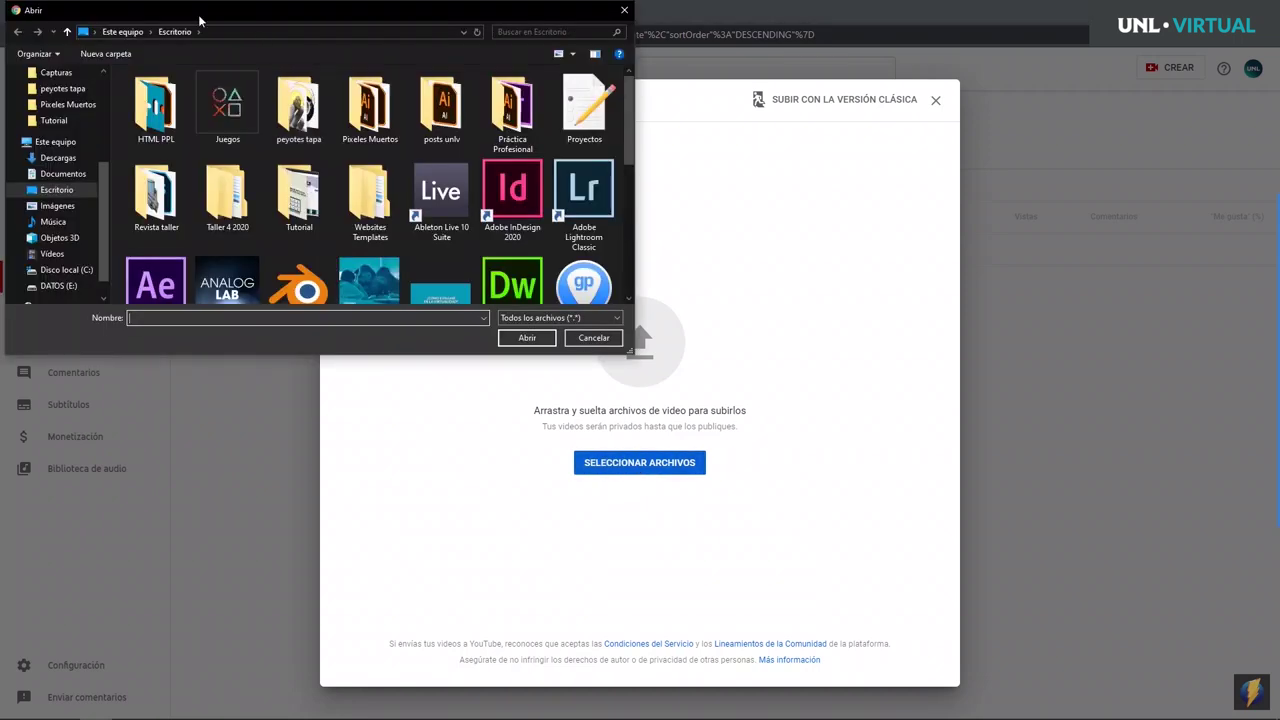
right_click(80, 268)
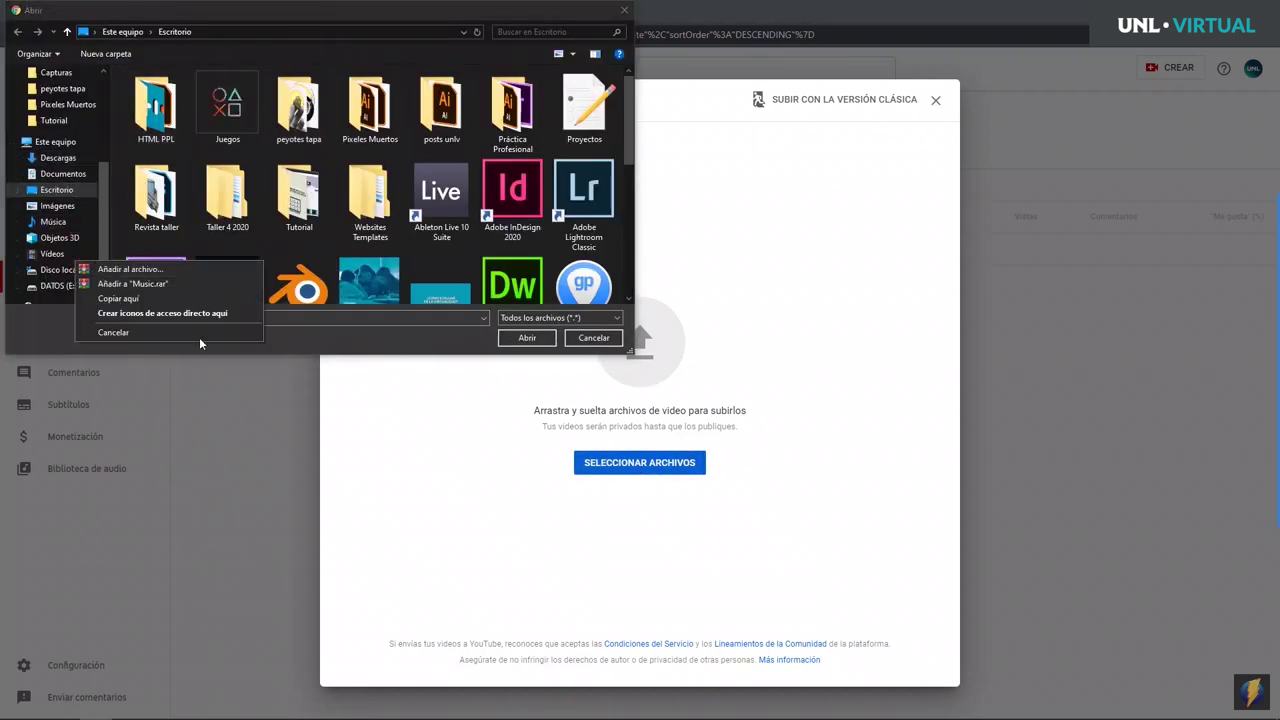
left_click(240, 332)
scroll(480, 200, "down", 2)
left_click(593, 337)
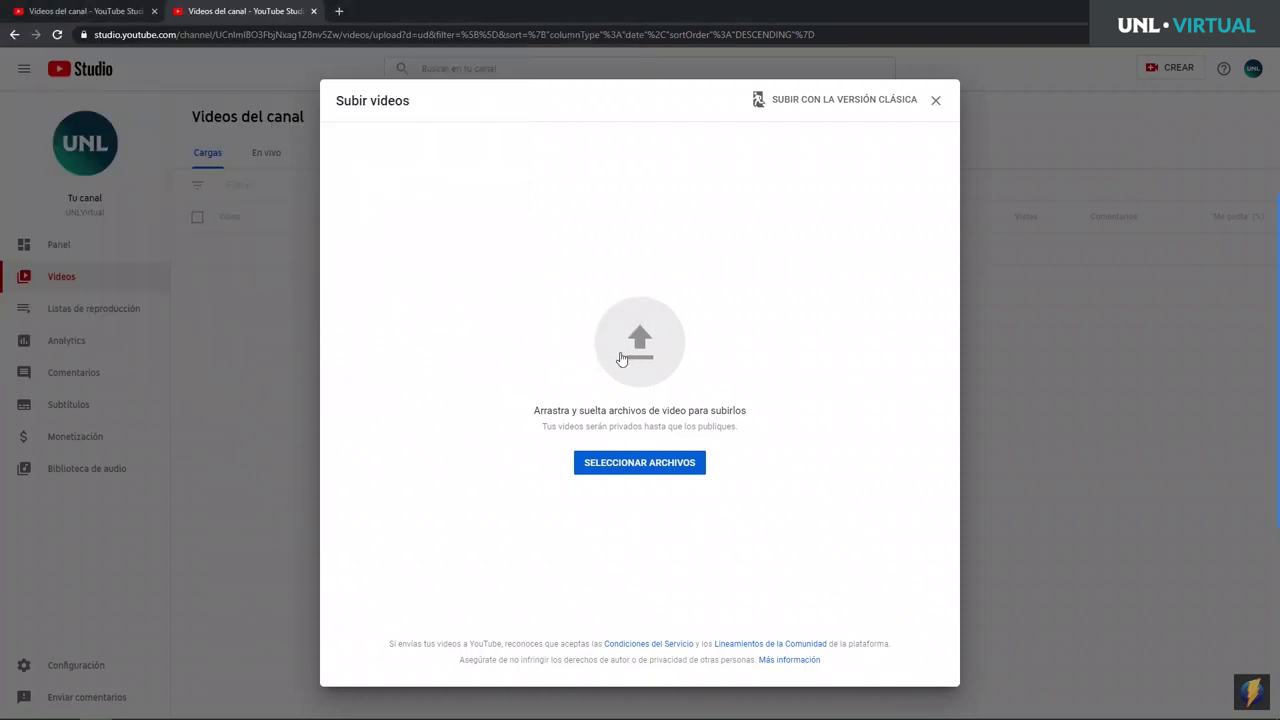
- Upload the file "como evaluar en la virtualidad edición moviles.mp4" from the Tutorial folder in the file explorer
key("alt+Tab")
key("alt+Tab")
key("alt+Tab")
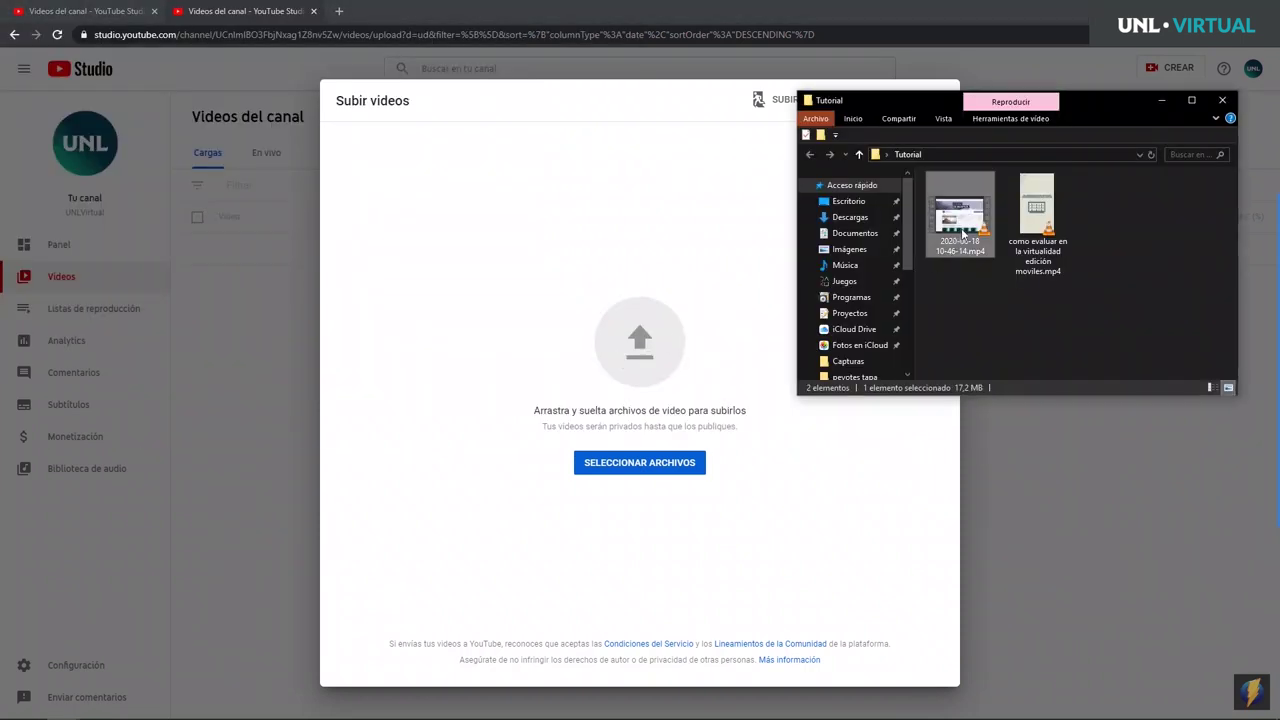
left_click_drag(1037, 220, 626, 345)
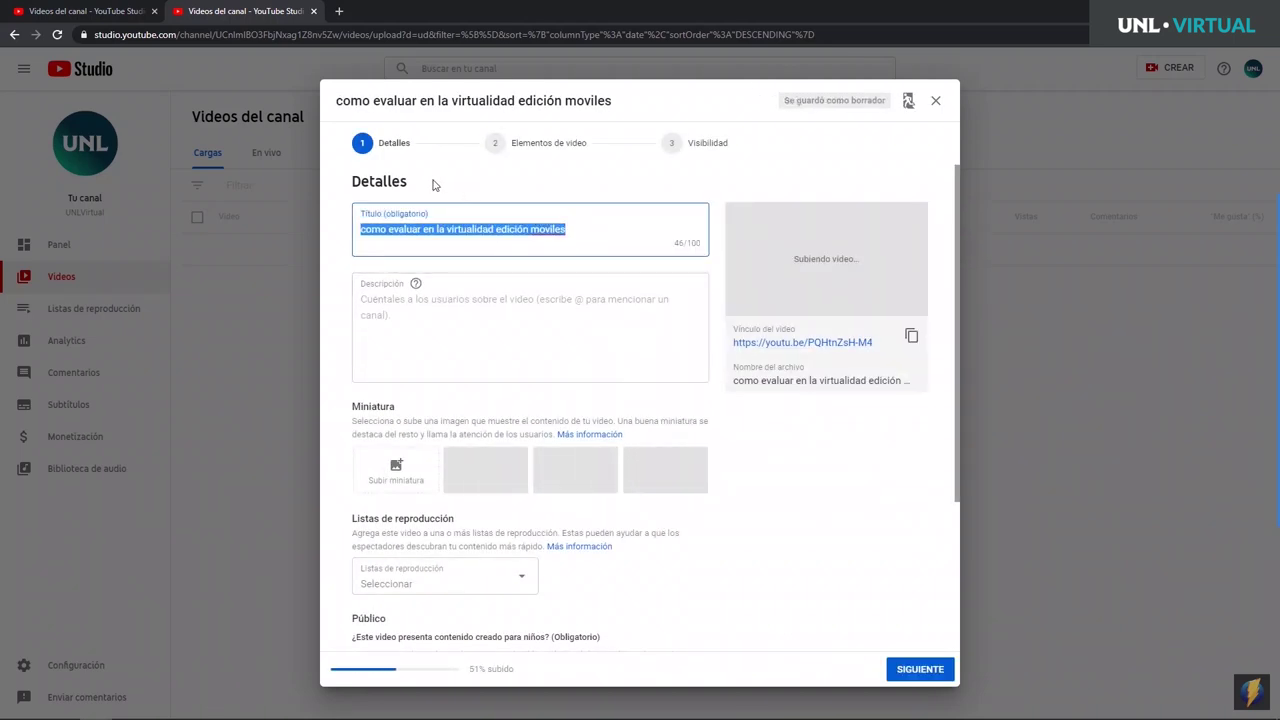
- Remove "edición moviles" from the end of the video title and finish it with a question mark
double_click(373, 180)
left_click(503, 186)
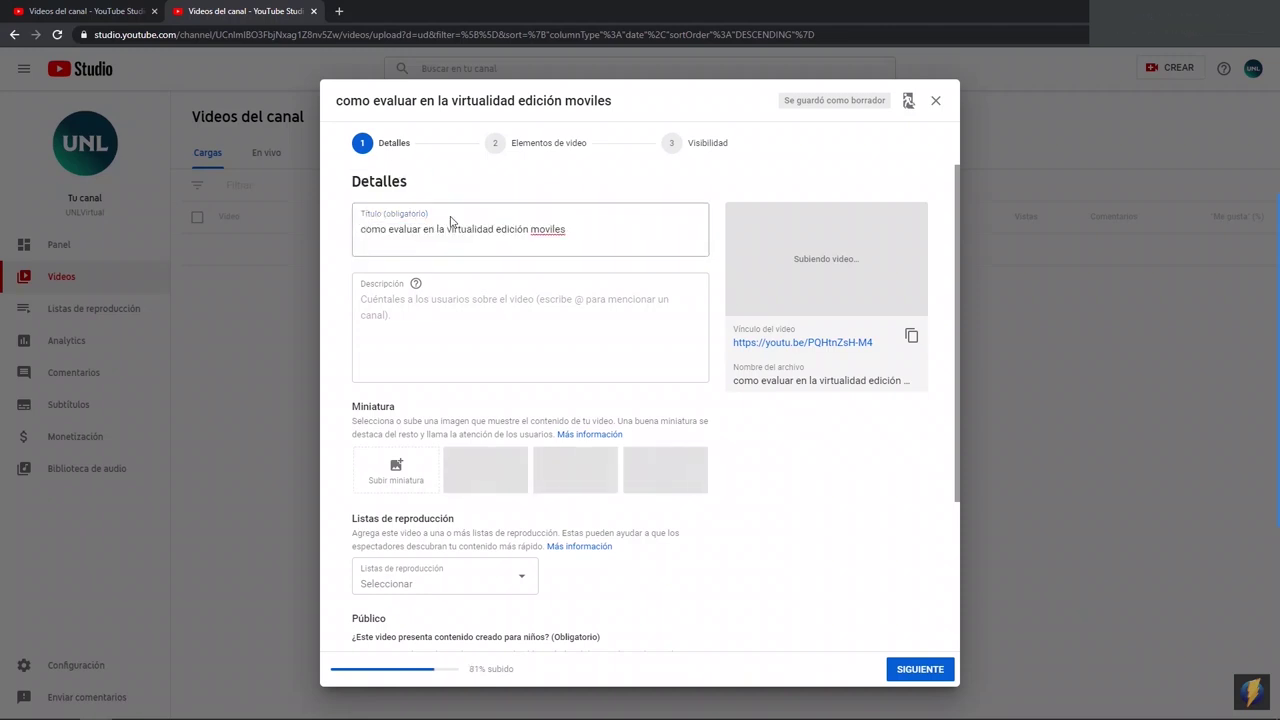
left_click(567, 231)
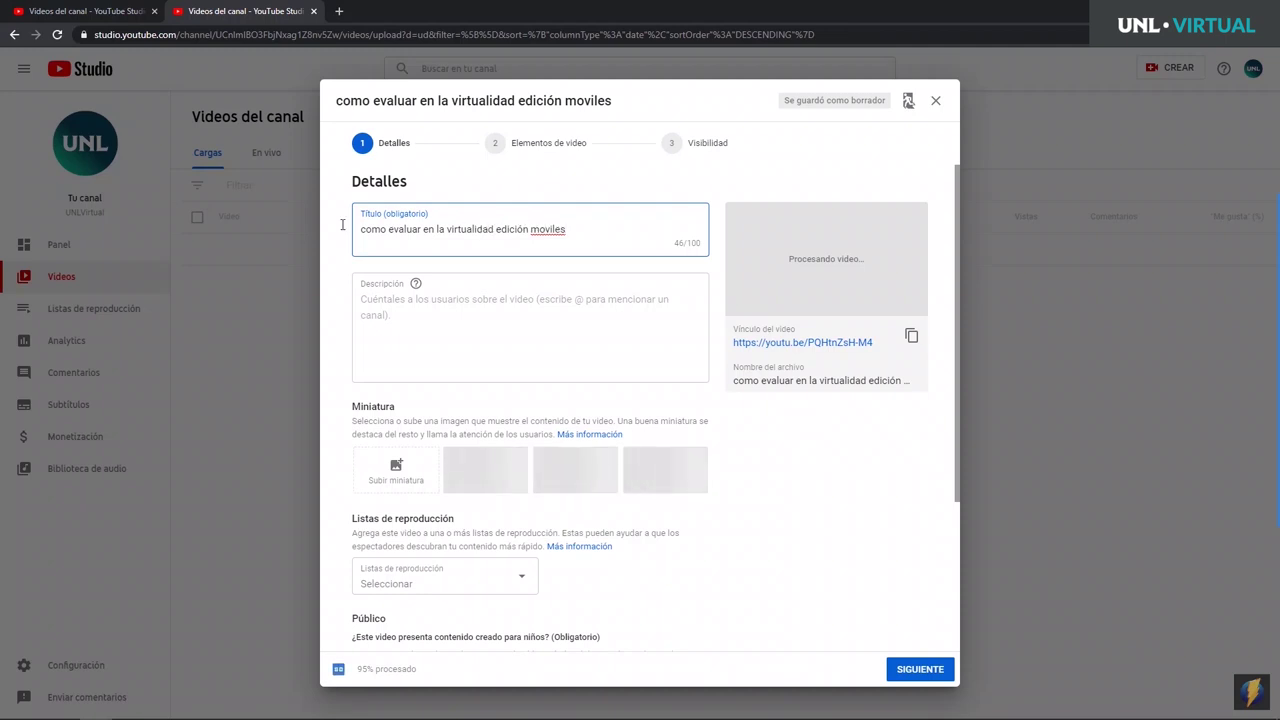
left_click_drag(563, 229, 491, 229)
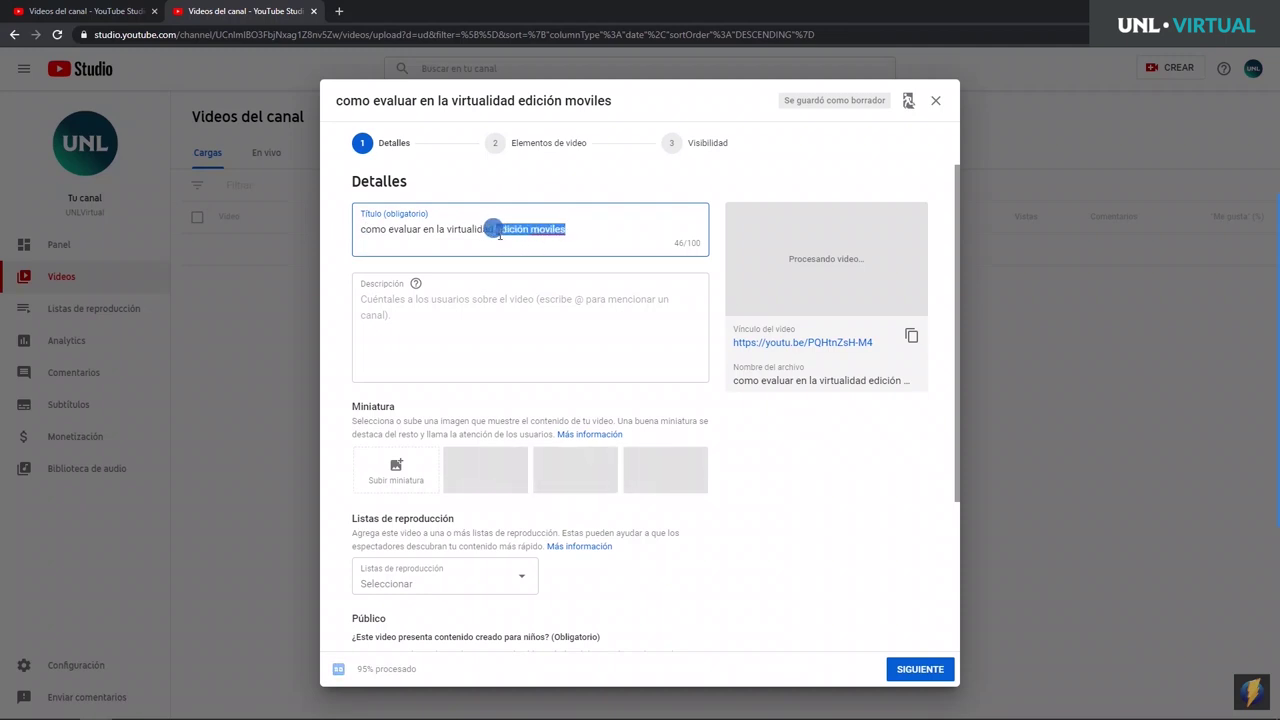
left_click(494, 240)
key("BackSpace")
key("BackSpace")
key("BackSpace")
key("BackSpace")
key("BackSpace")
key("BackSpace")
key("BackSpace")
key("BackSpace")
key("BackSpace")
key("BackSpace")
key("BackSpace")
key("BackSpace")
key("BackSpace")
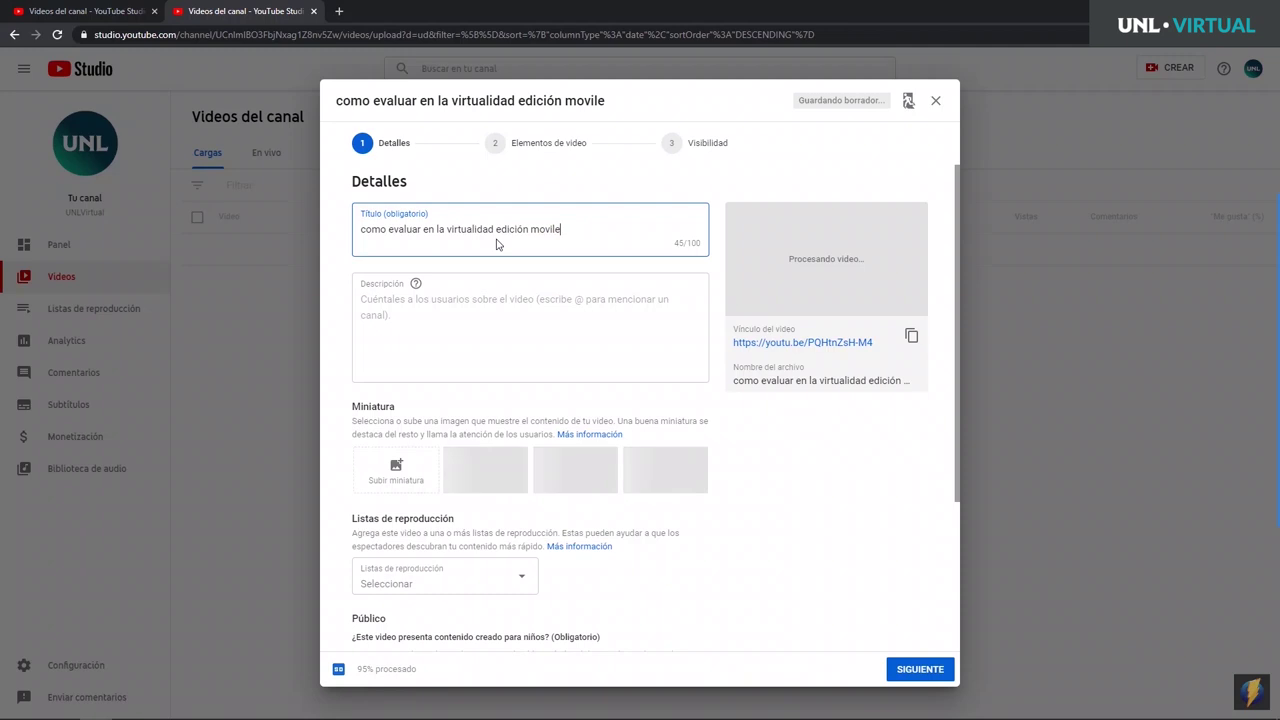
type("?")
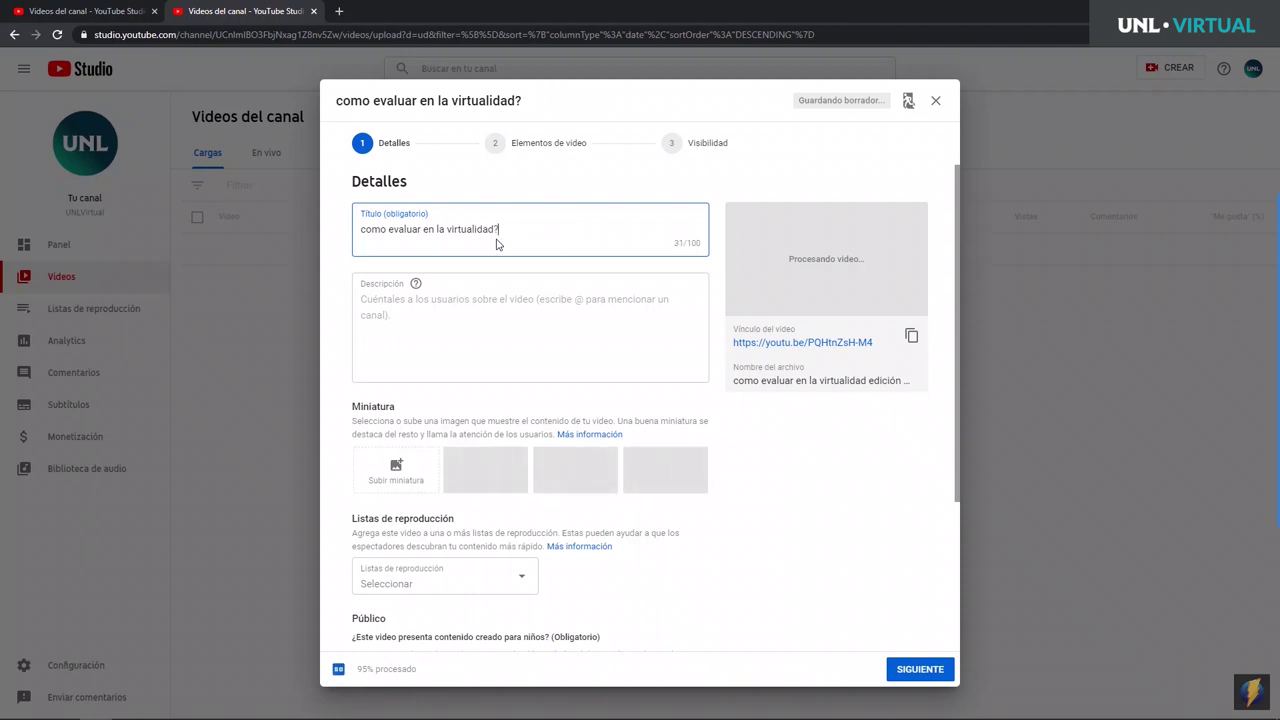
- Correct the beginning of the title so that it reads "¿Cómo evaluar en la virtualidad?"
left_click(361, 228)
type("¿")
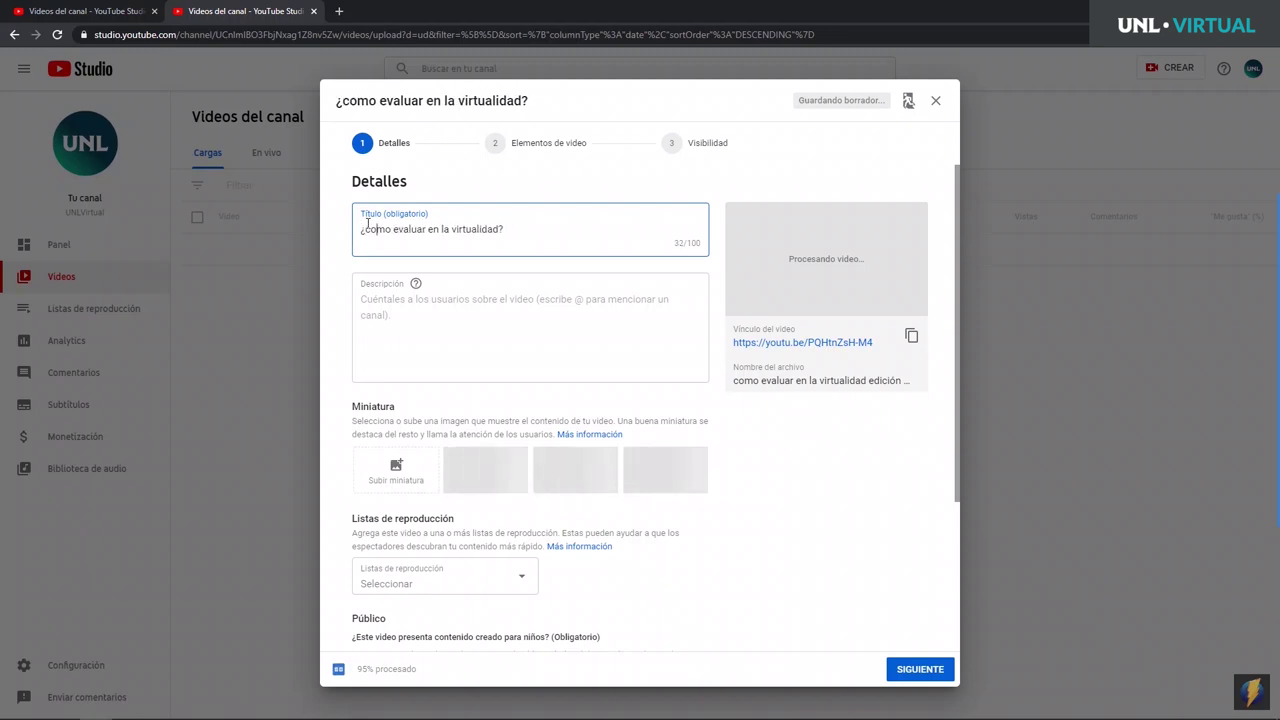
key("BackSpace")
key("BackSpace")
type("C")
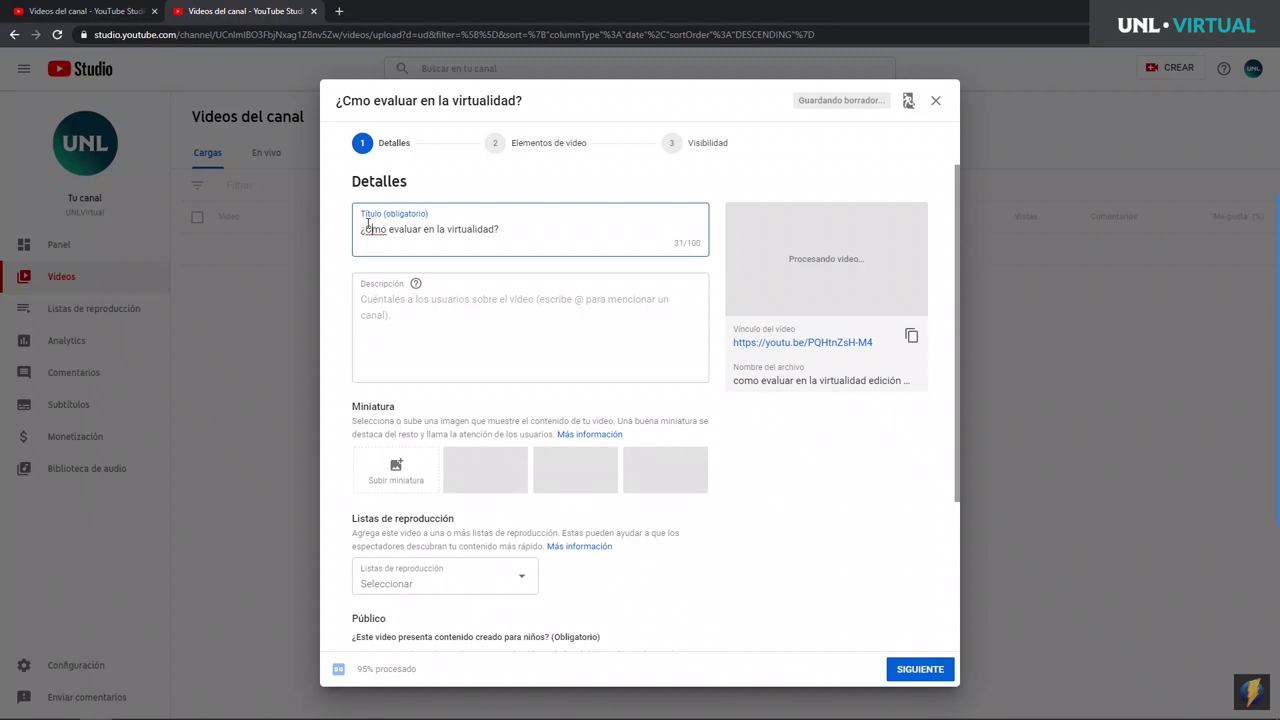
type("ó")
- Enter the video description "Más info en unlvirtual.edu.ar"
left_click(506, 330)
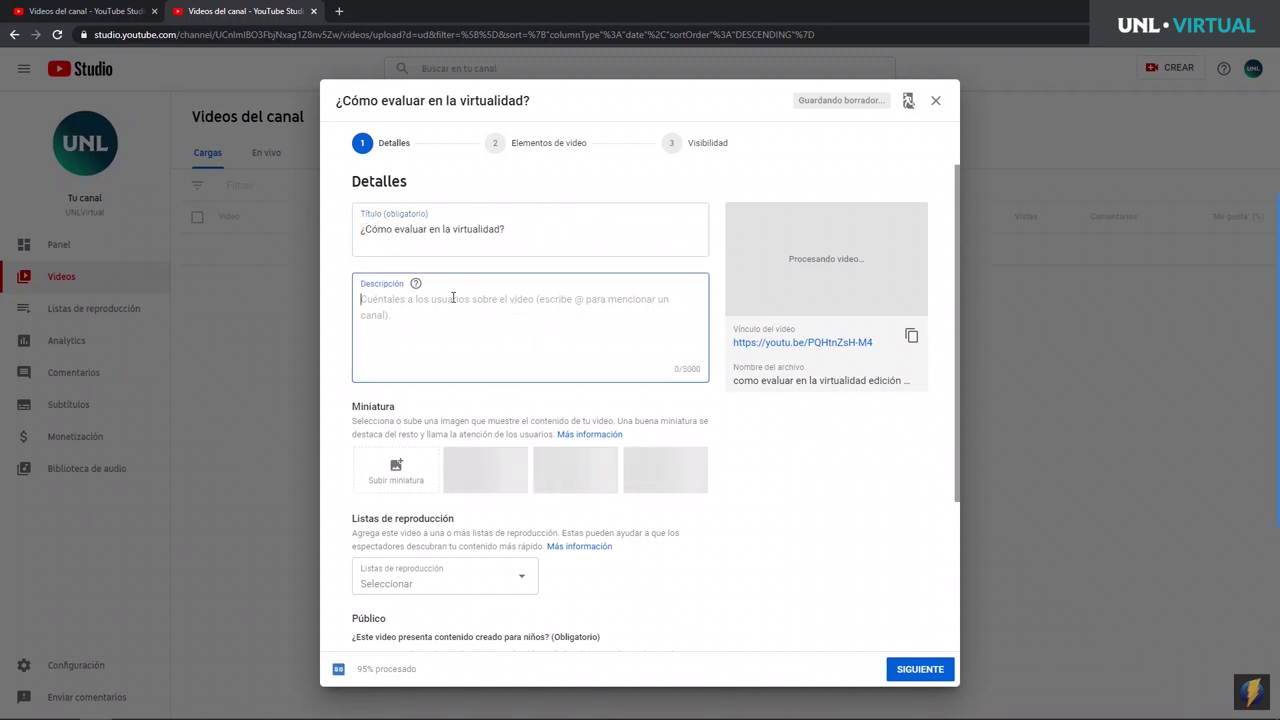
mouse_move(420, 287)
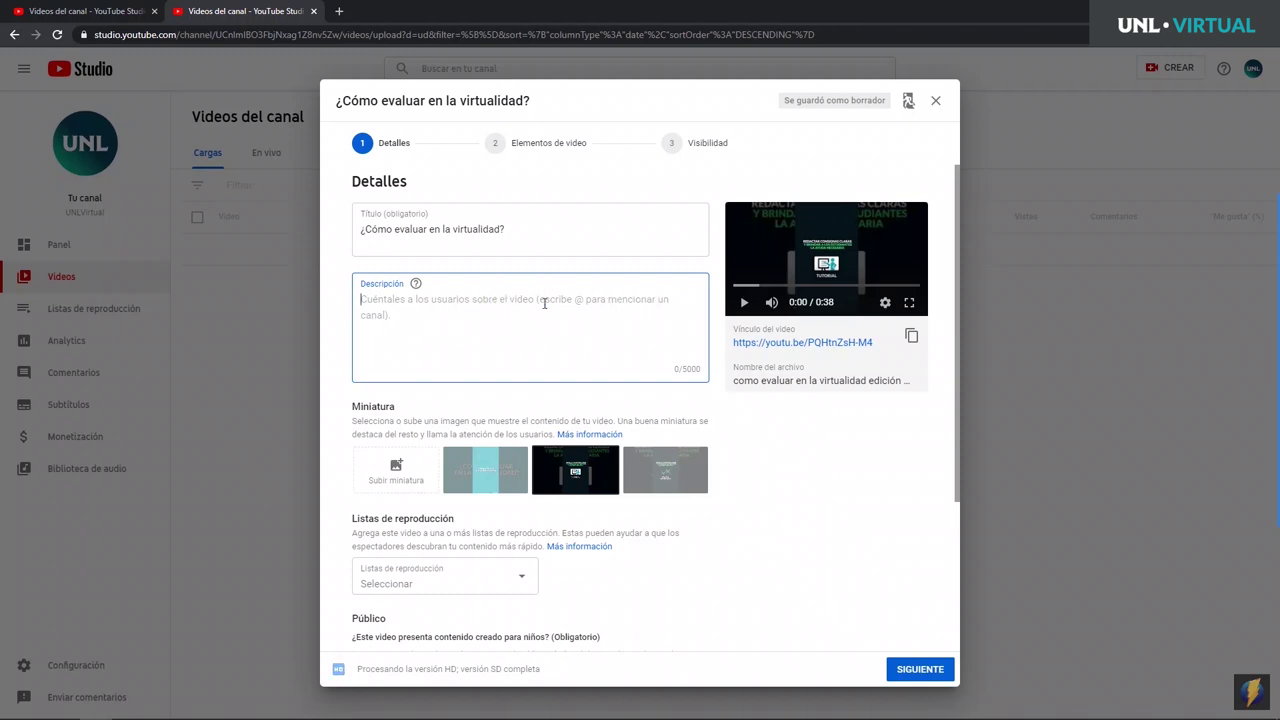
type("Más info en unlvirtual.edu.ar")
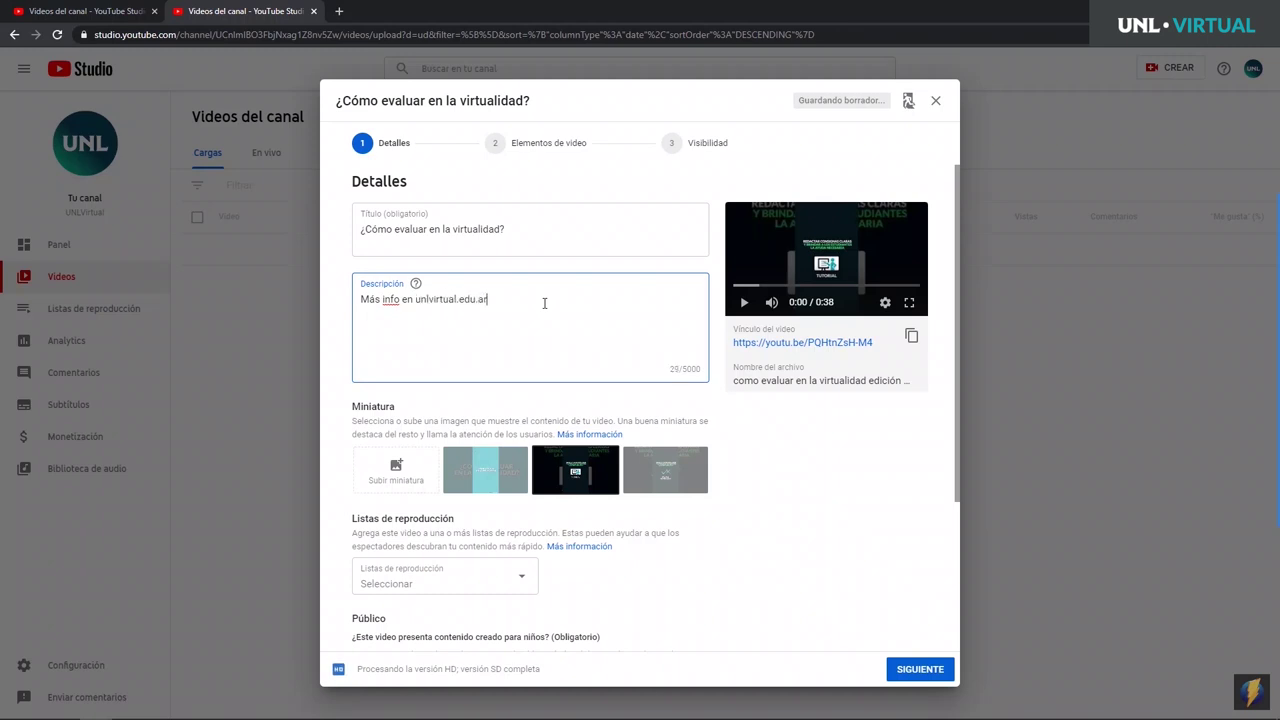
left_click(745, 426)
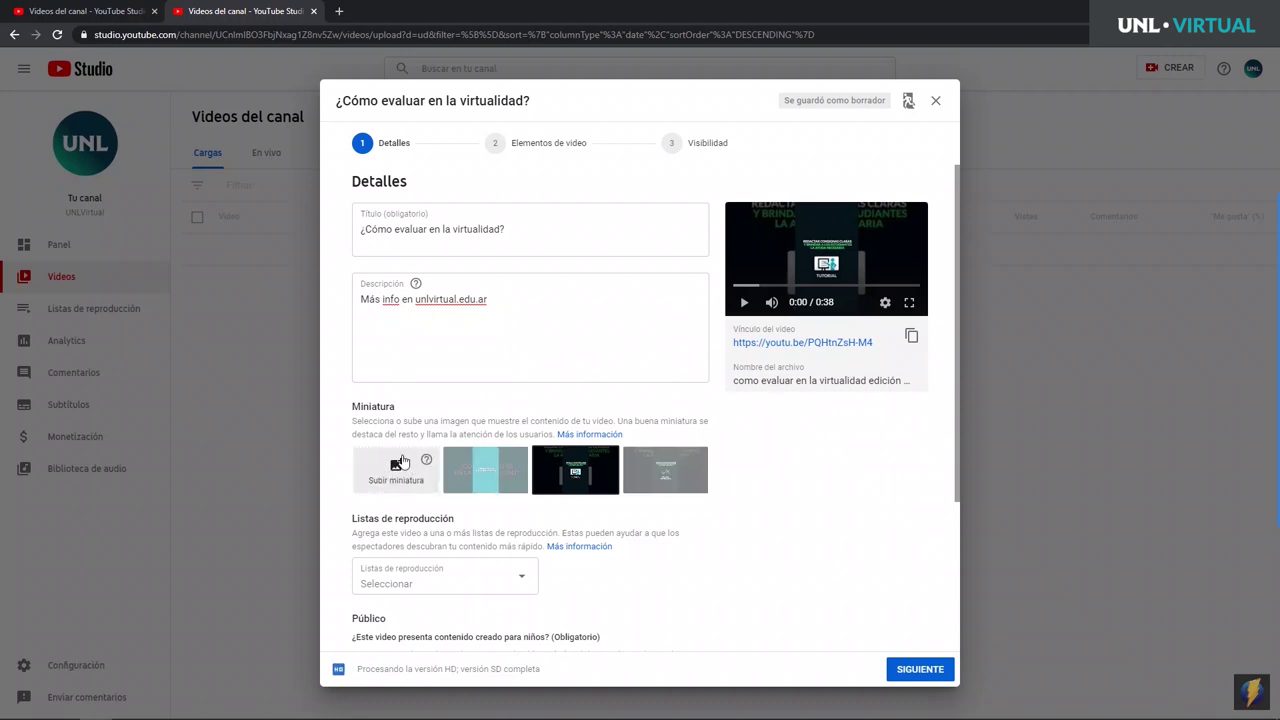
- Choose the first automatically generated thumbnail, showing the turquoise title frame, for the video
left_click(462, 476)
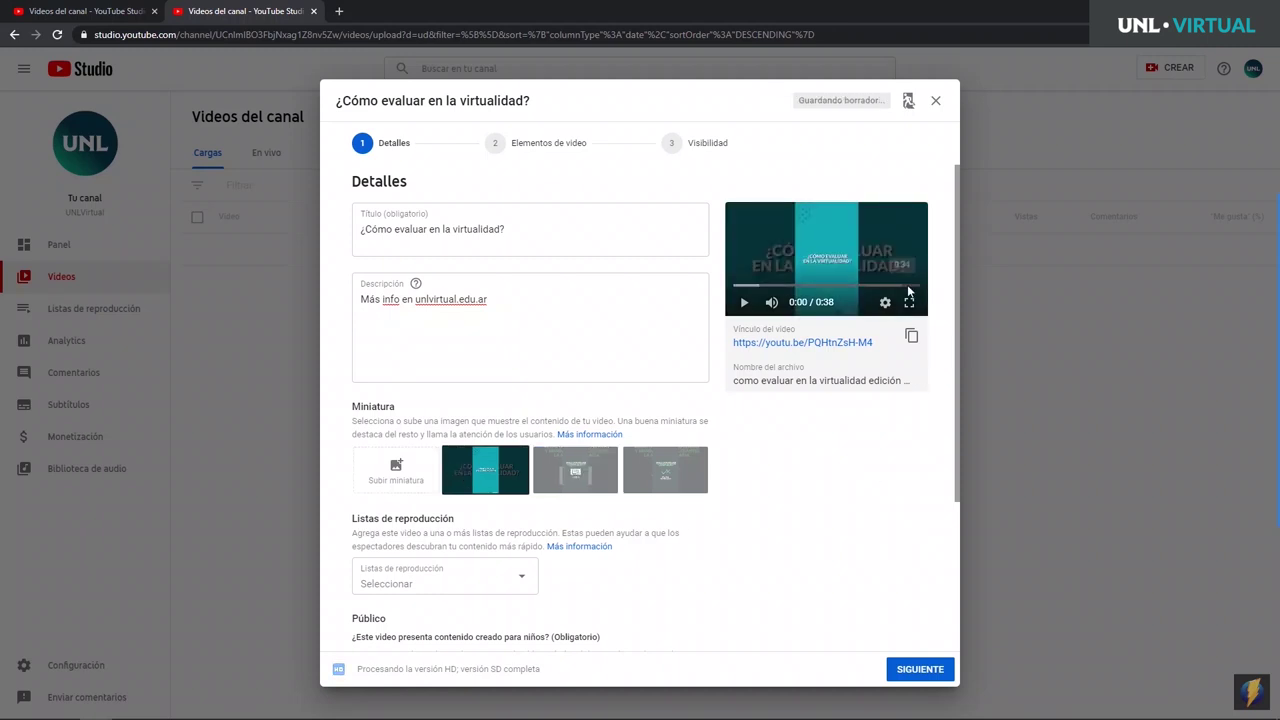
scroll(815, 455, "down", 2)
scroll(810, 430, "up", 1)
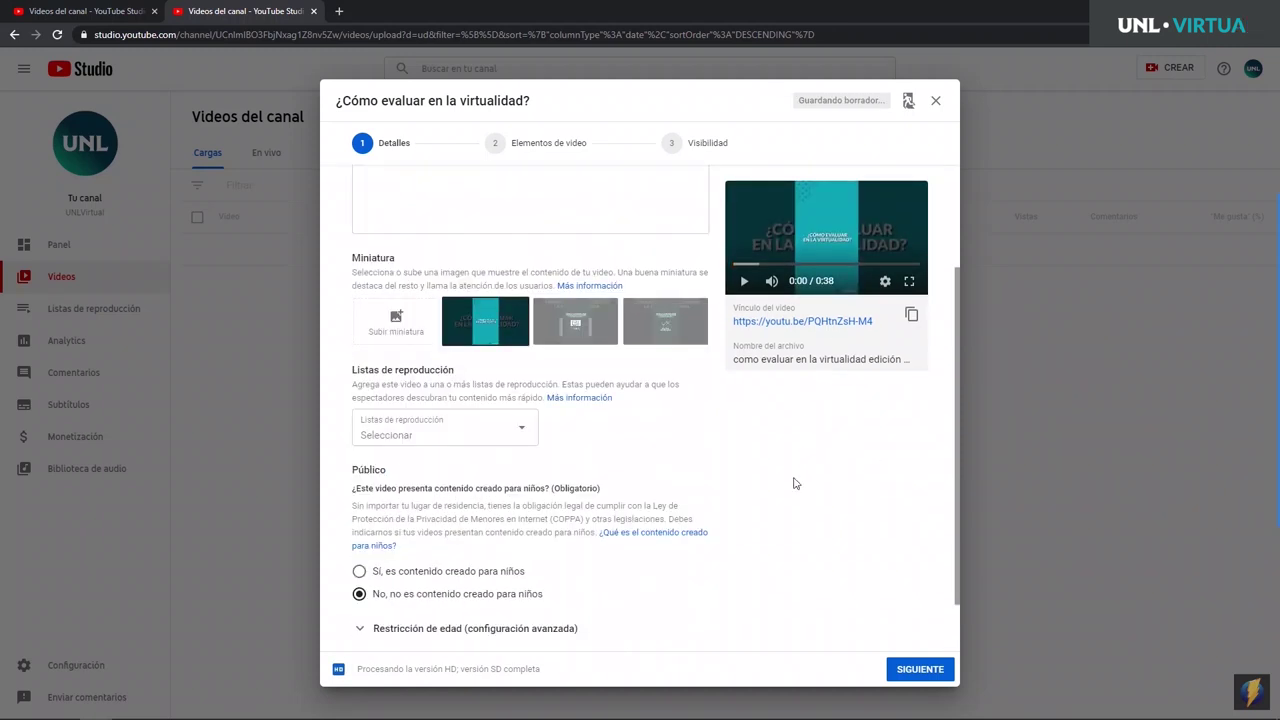
scroll(815, 476, "down", 1)
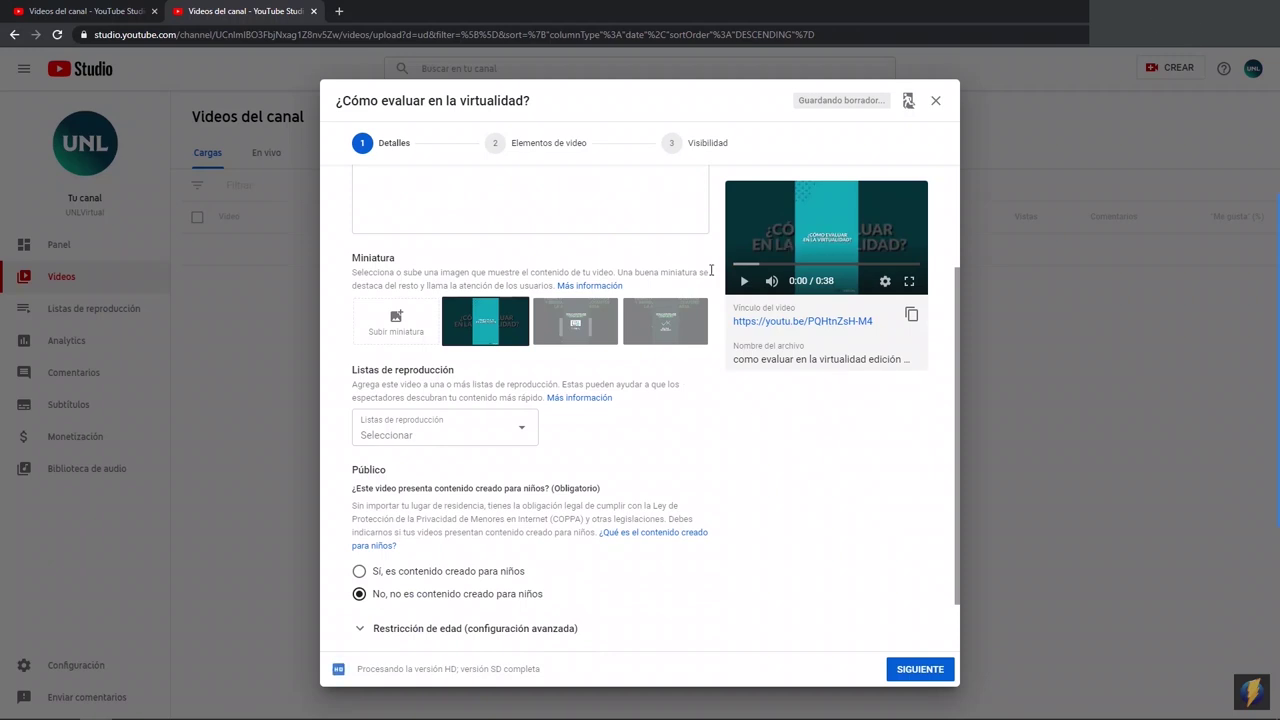
scroll(711, 270, "up", 1)
scroll(566, 214, "down", 1)
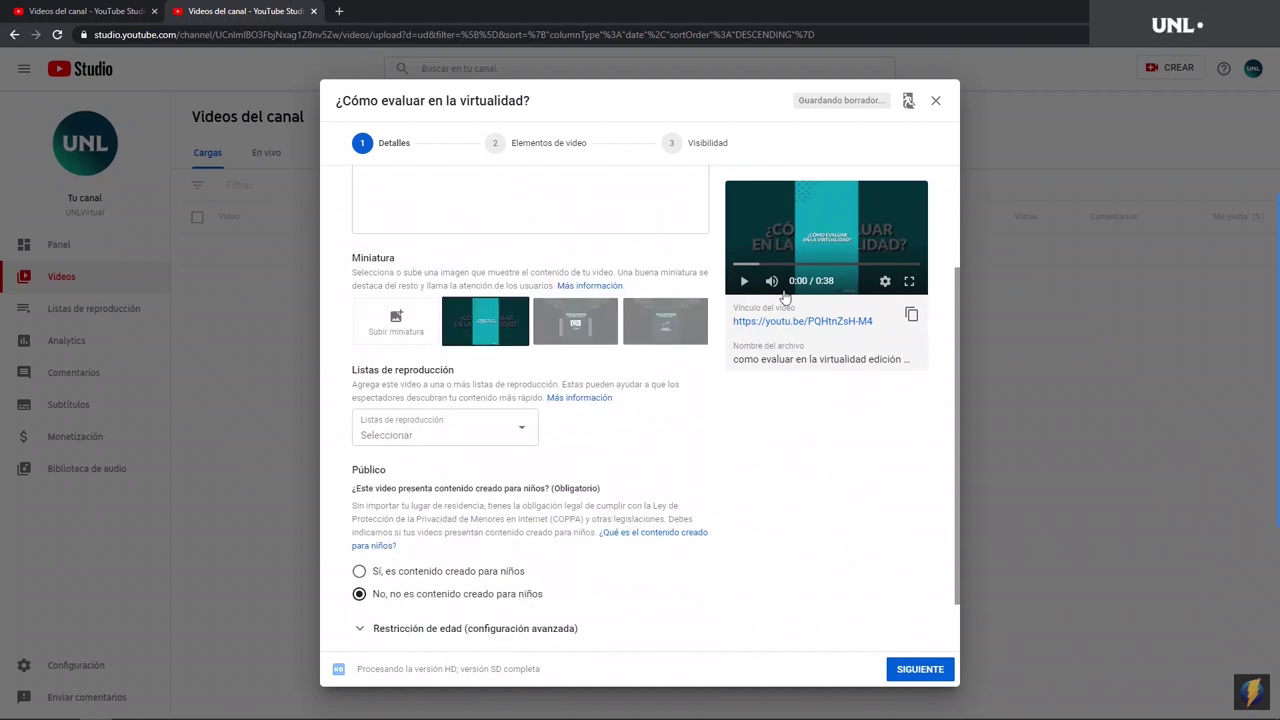
scroll(786, 391, "down", 1)
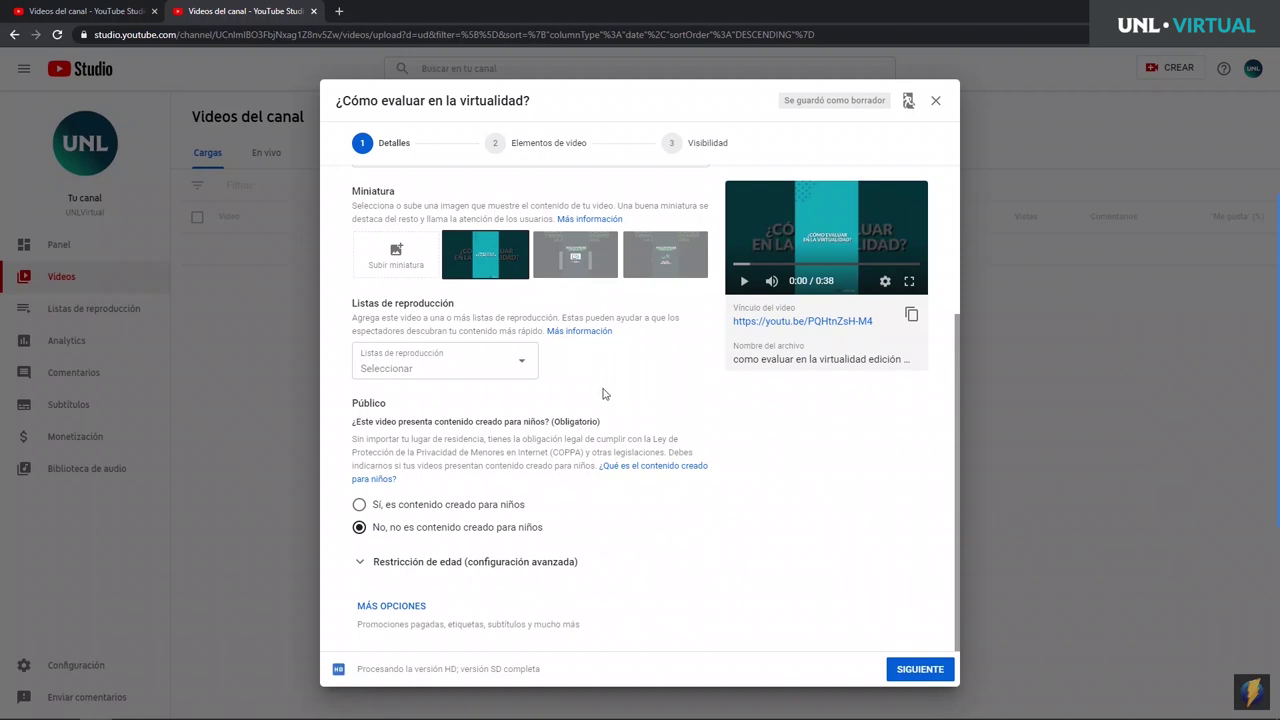
- Create a public playlist titled "Consejos Nuevos" and assign the video to it
double_click(397, 305)
left_click(395, 306)
triple_click(398, 318)
triple_click(403, 304)
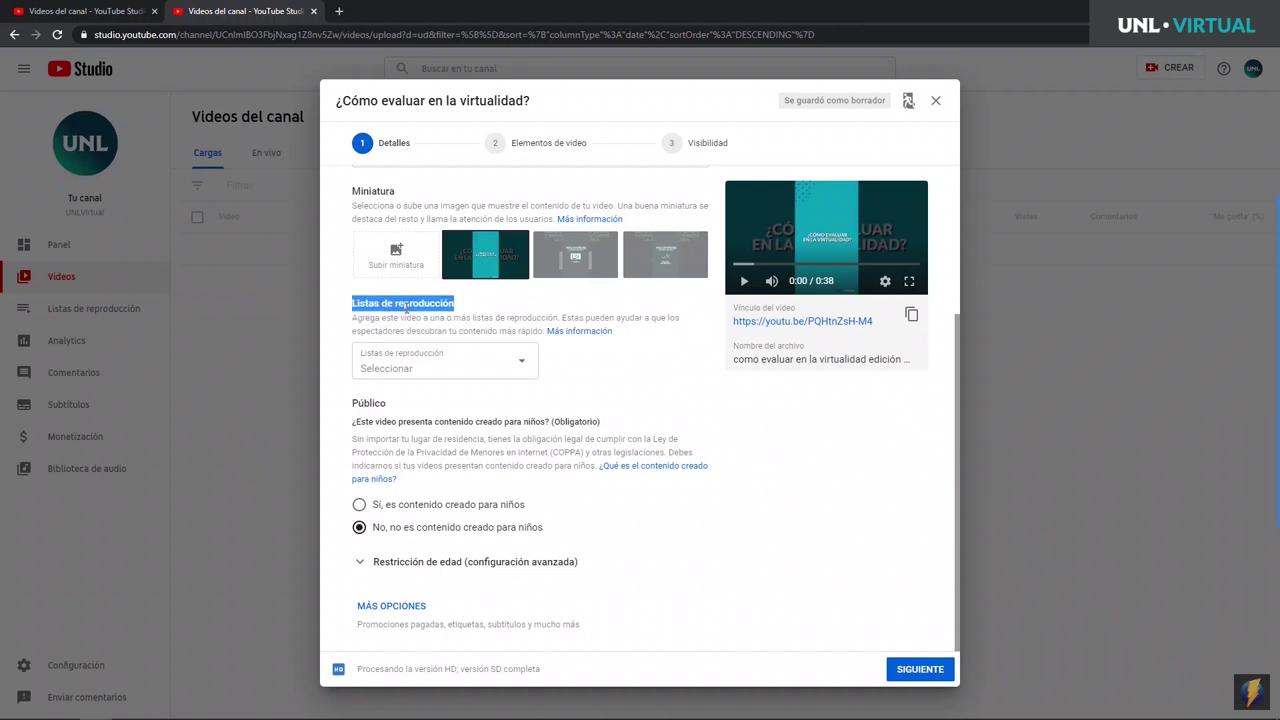
left_click(460, 370)
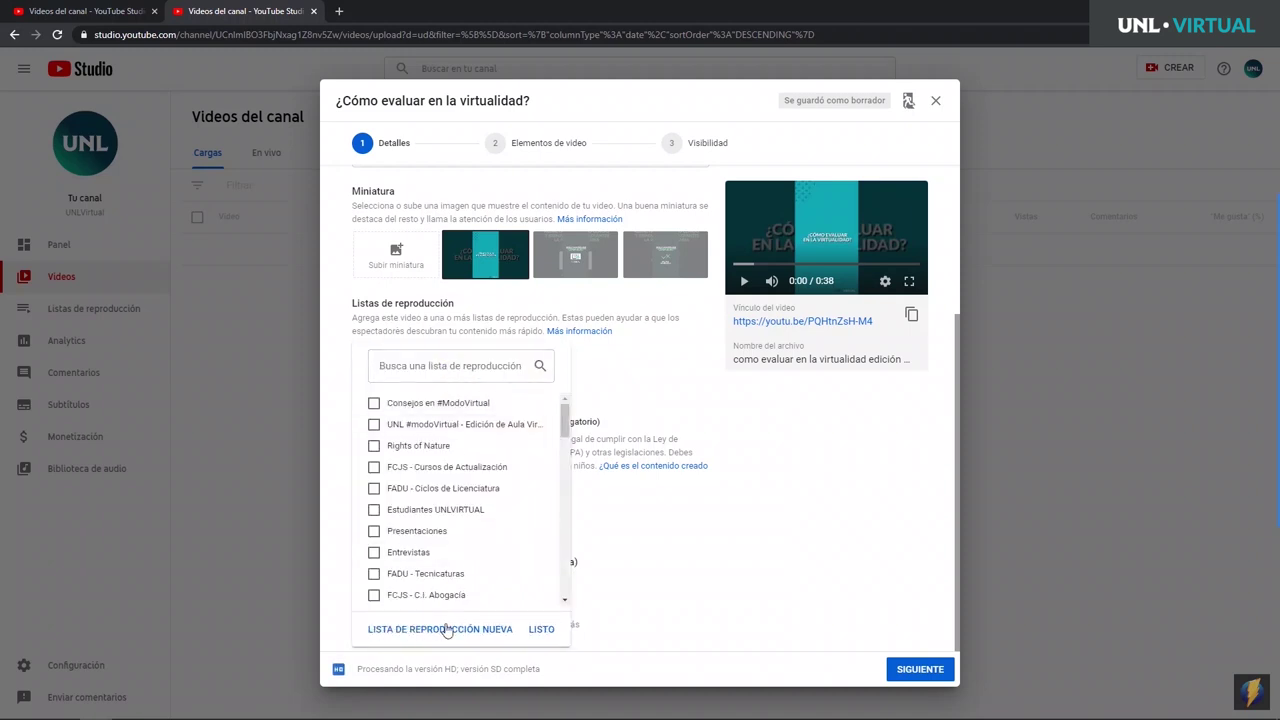
left_click(449, 629)
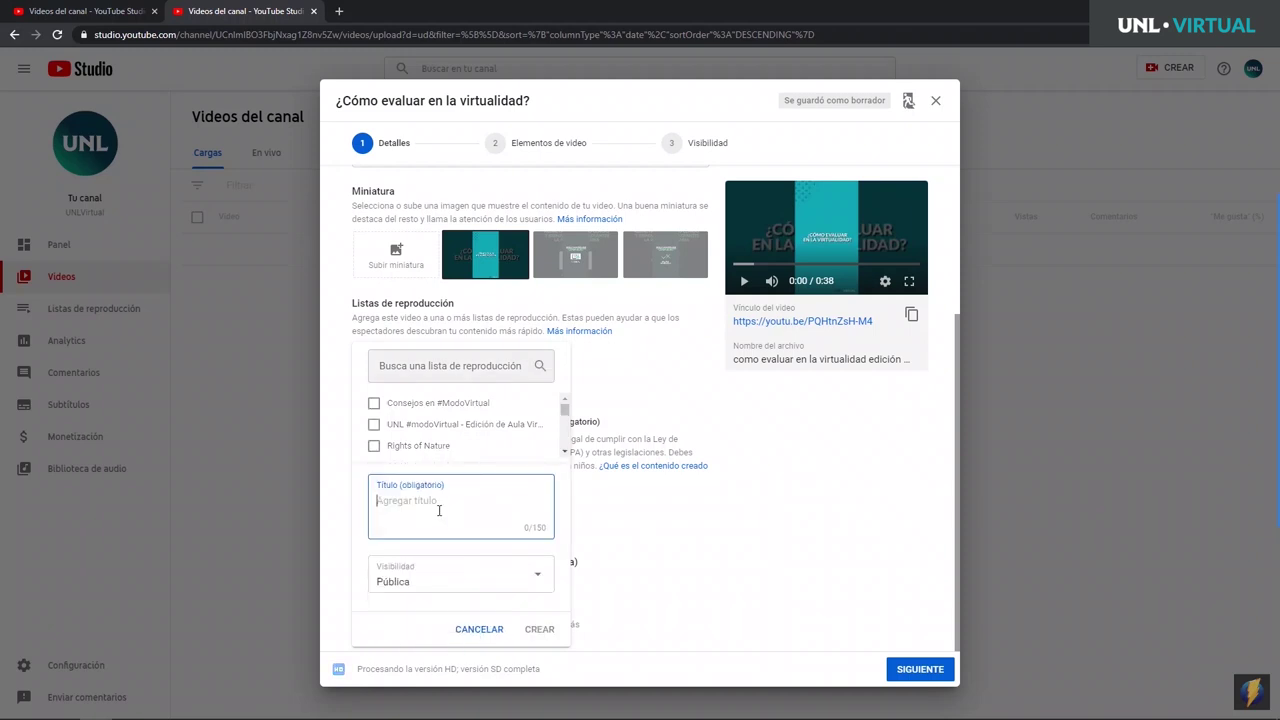
type("Consejos Nuevos")
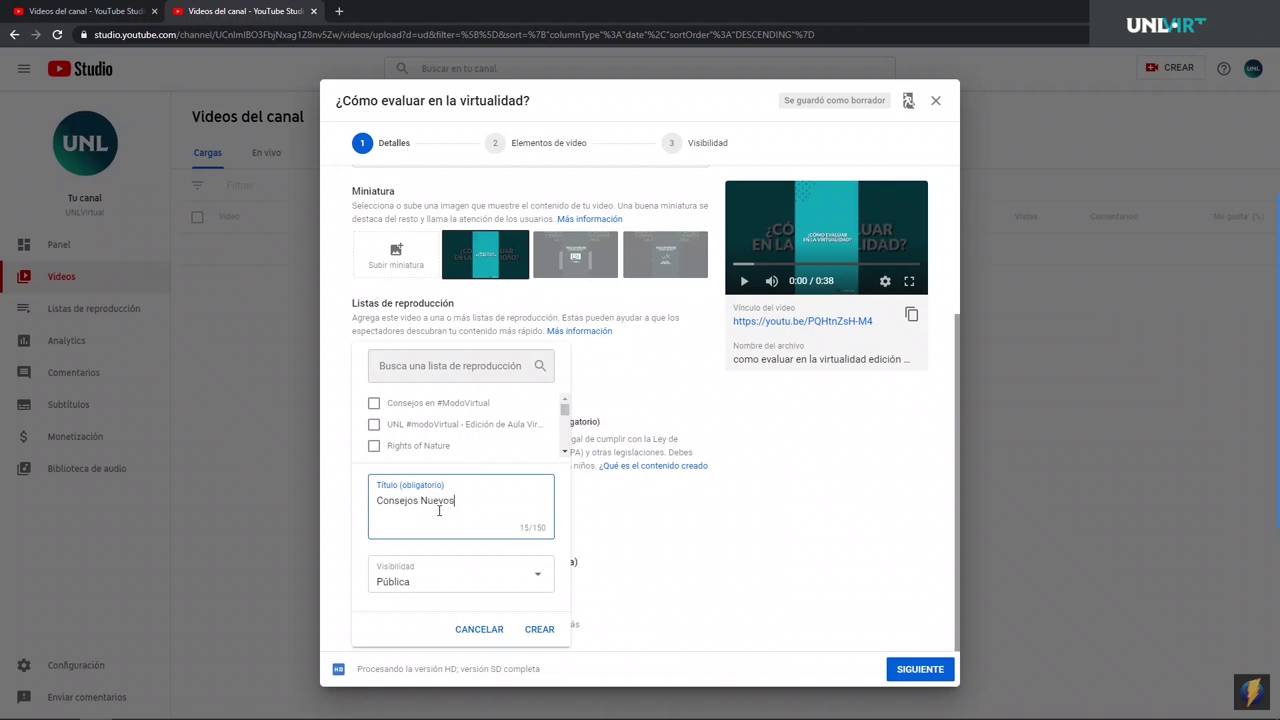
left_click(539, 630)
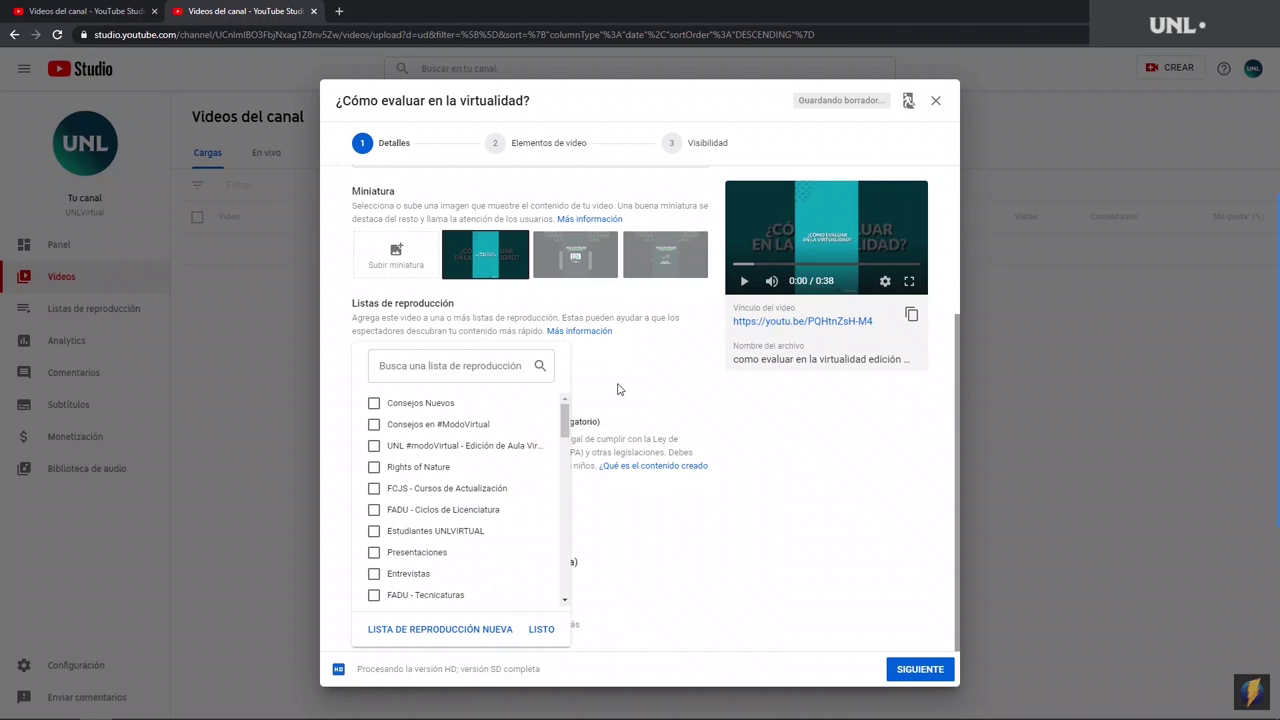
left_click(374, 404)
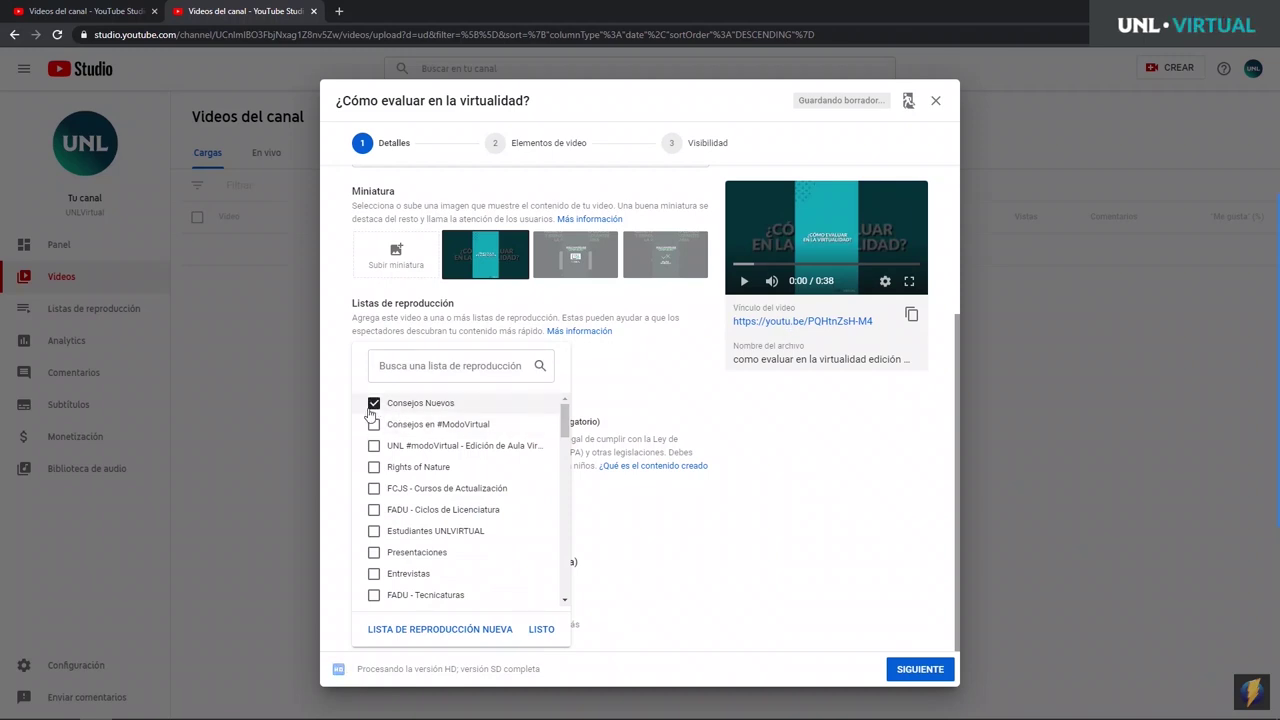
left_click(625, 376)
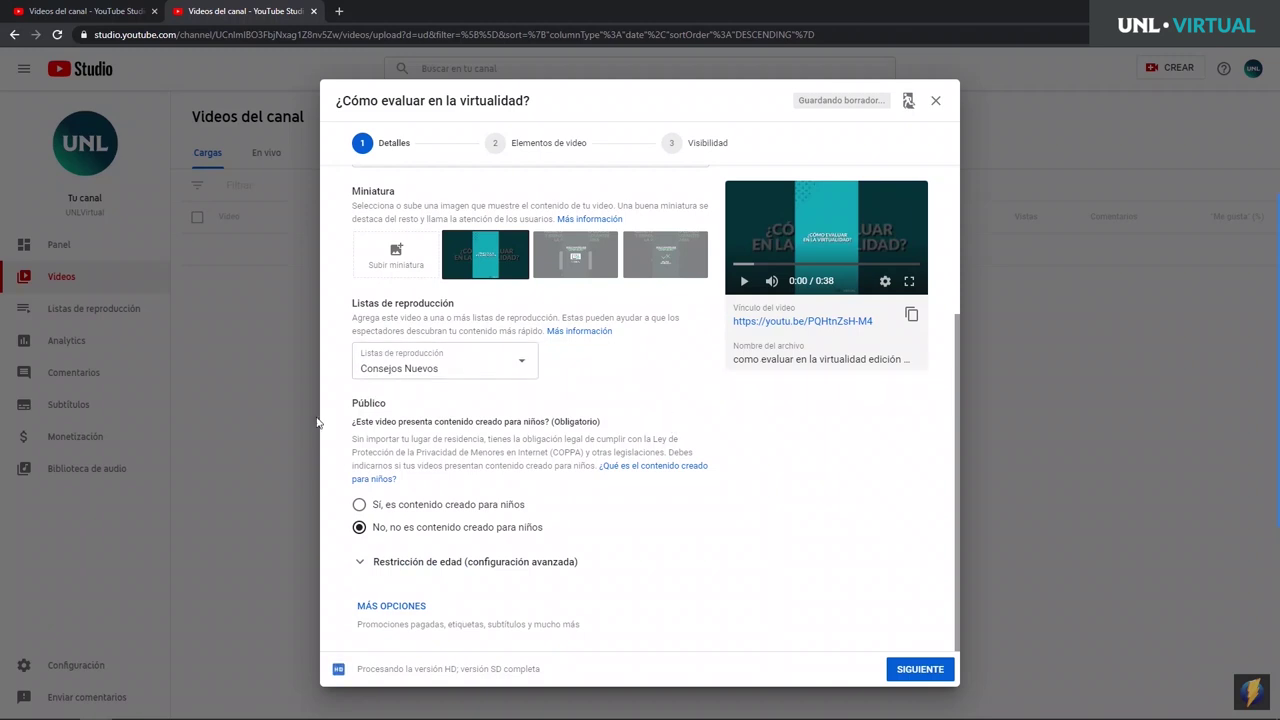
- Reveal the additional video options and add the tags "Educación", "evaluar", "virtualidad" and "unlvirtual"
left_click(389, 606)
scroll(558, 478, "down", 3)
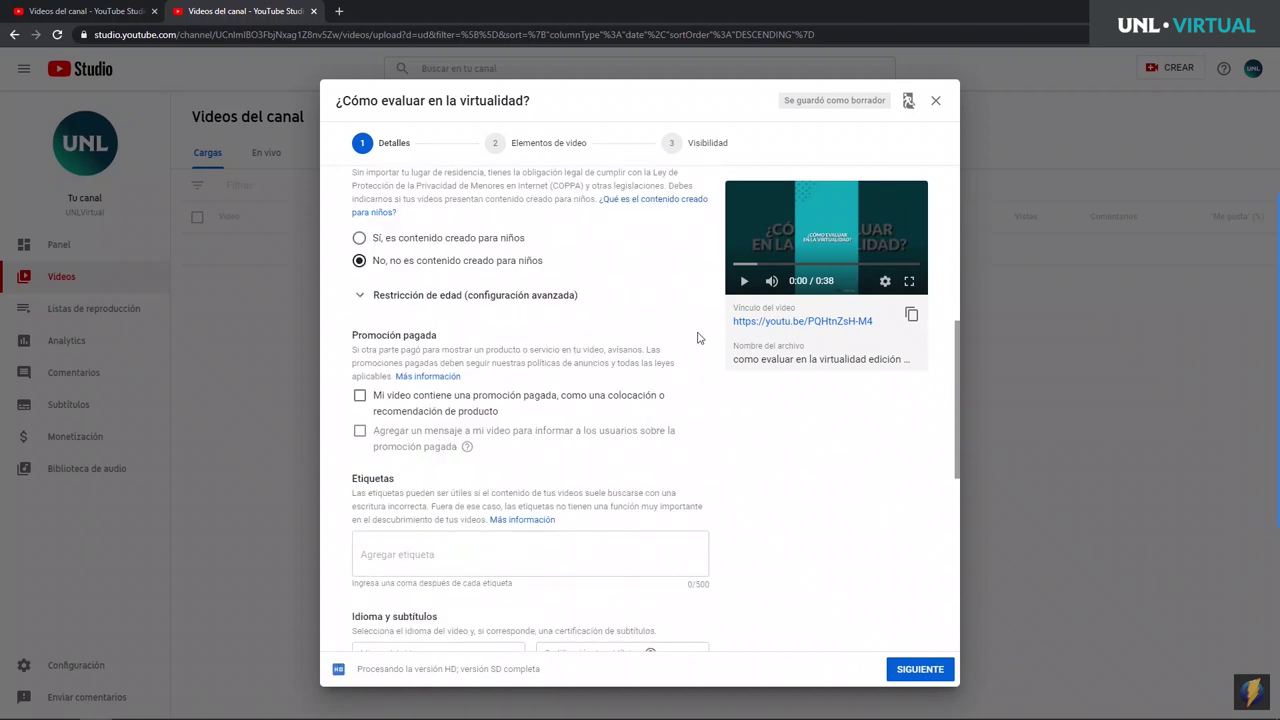
scroll(703, 336, "down", 1)
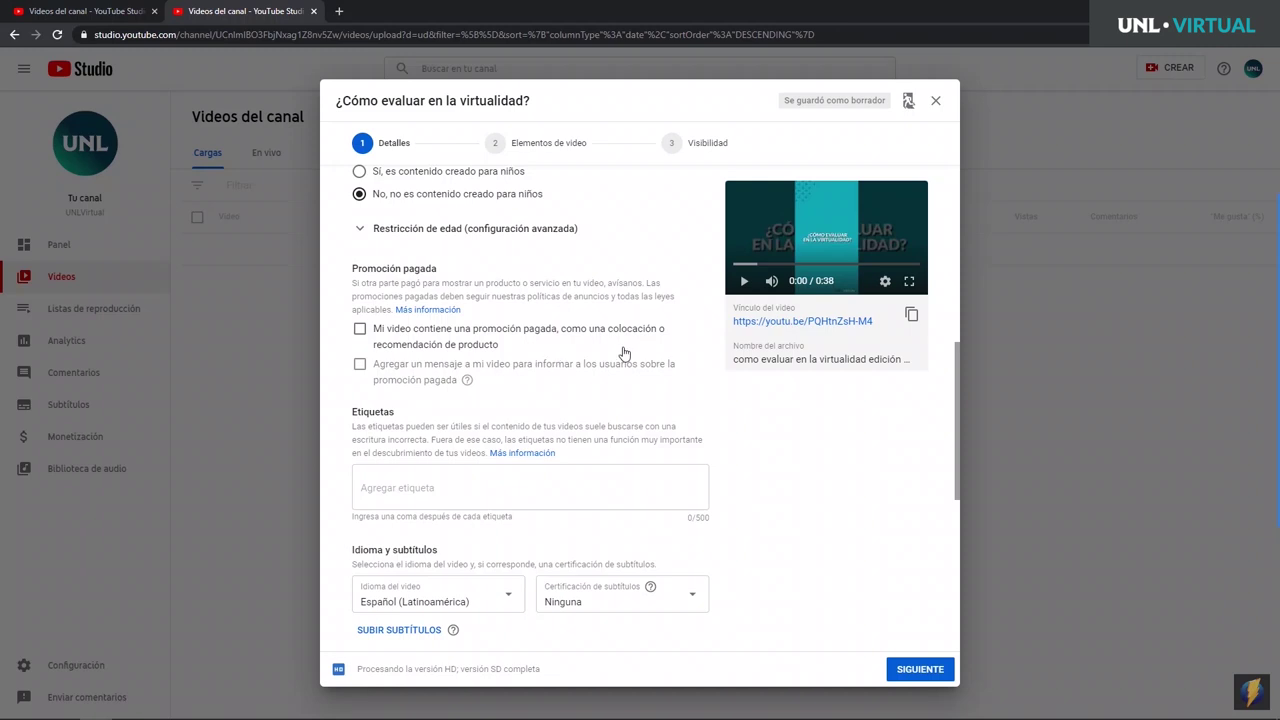
scroll(624, 352, "down", 2)
triple_click(350, 281)
left_click(424, 282)
left_click_drag(346, 263, 380, 279)
left_click(400, 314)
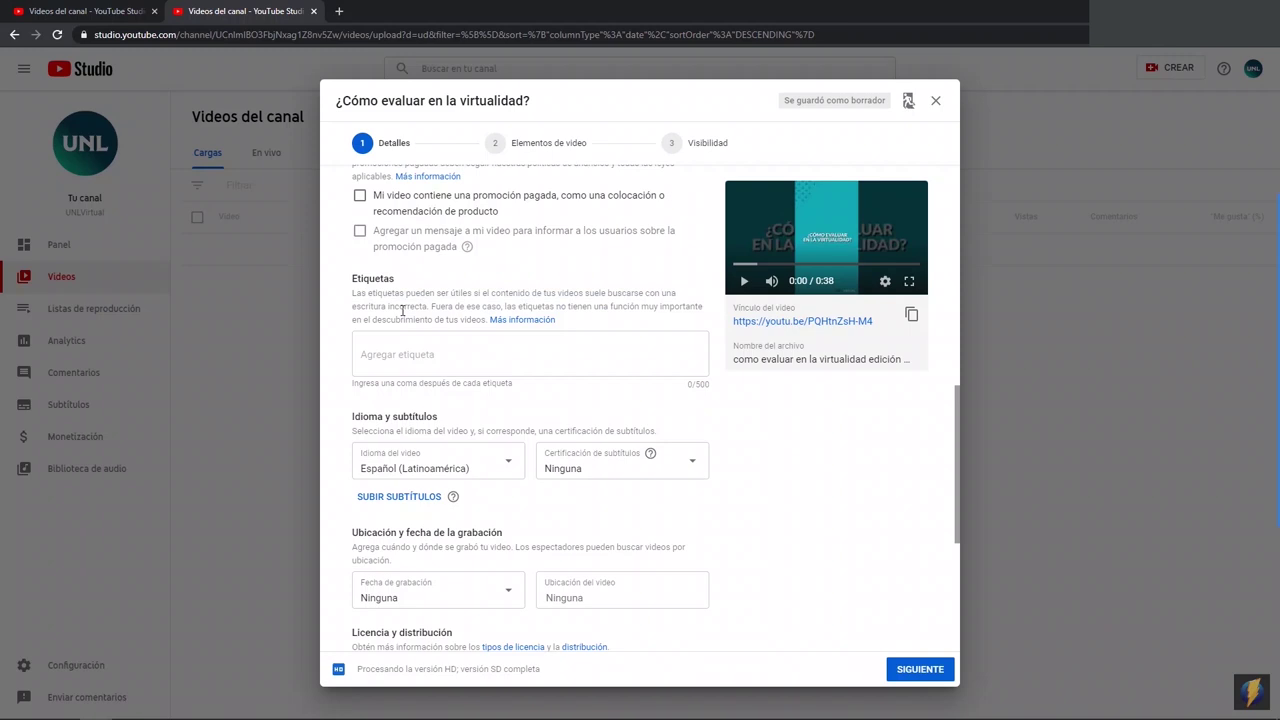
left_click(553, 345)
type("Educaci")
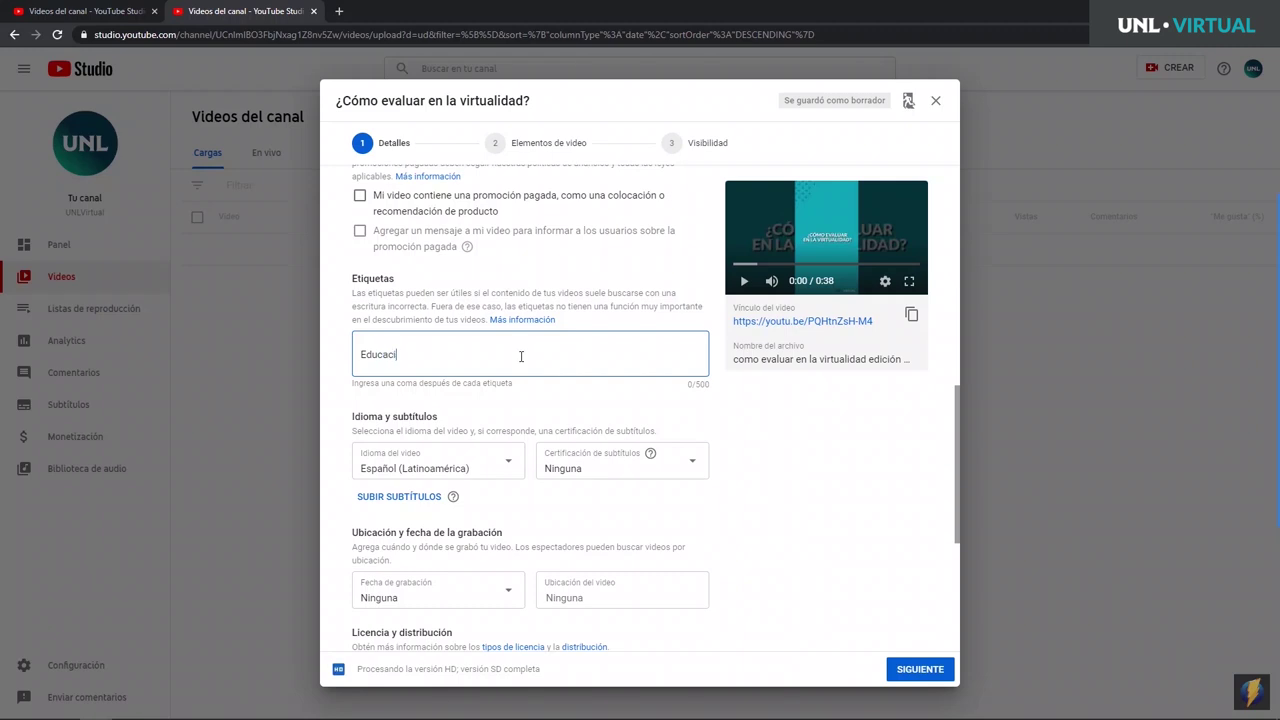
type("ón,evaluar,4")
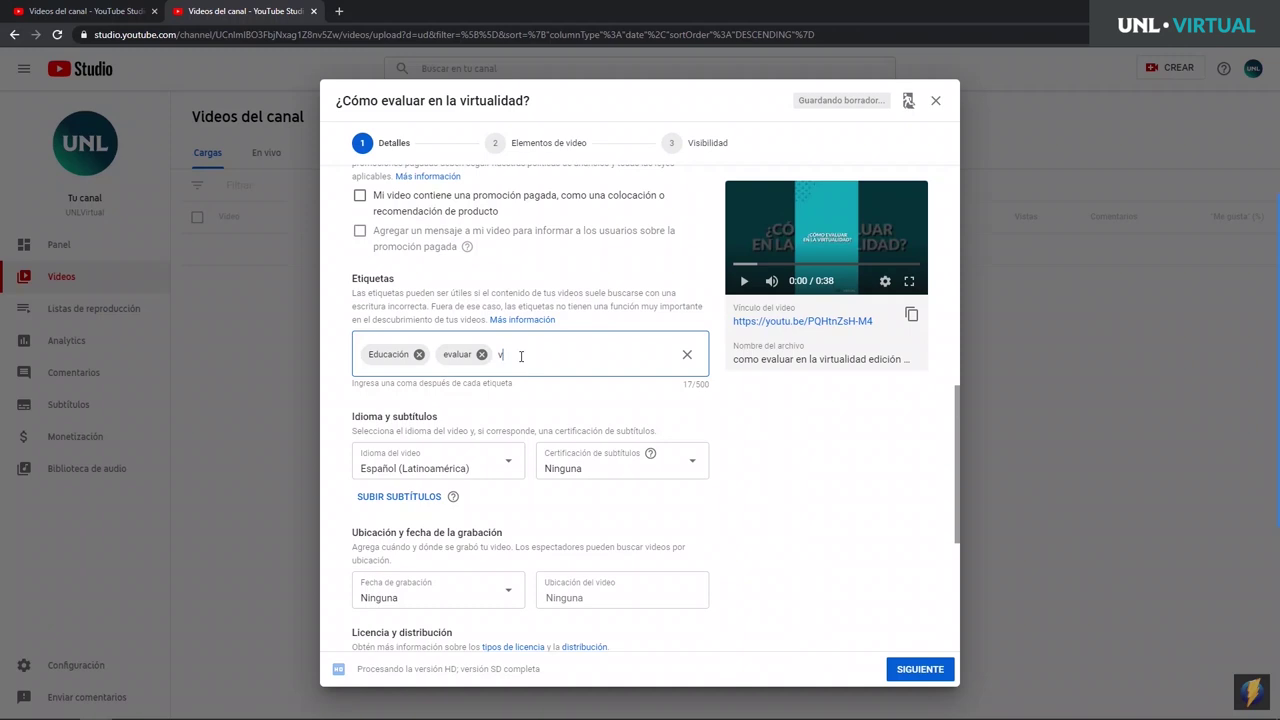
type("irtualidad,unl")
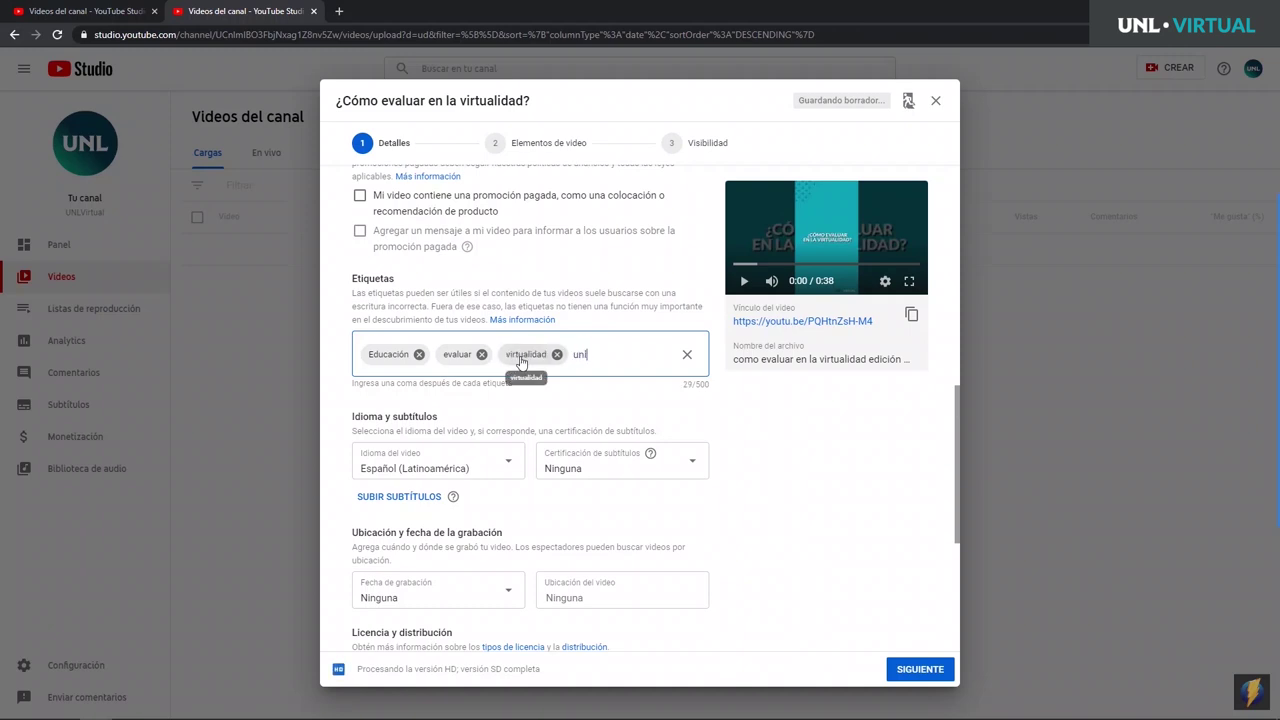
type("virtual,")
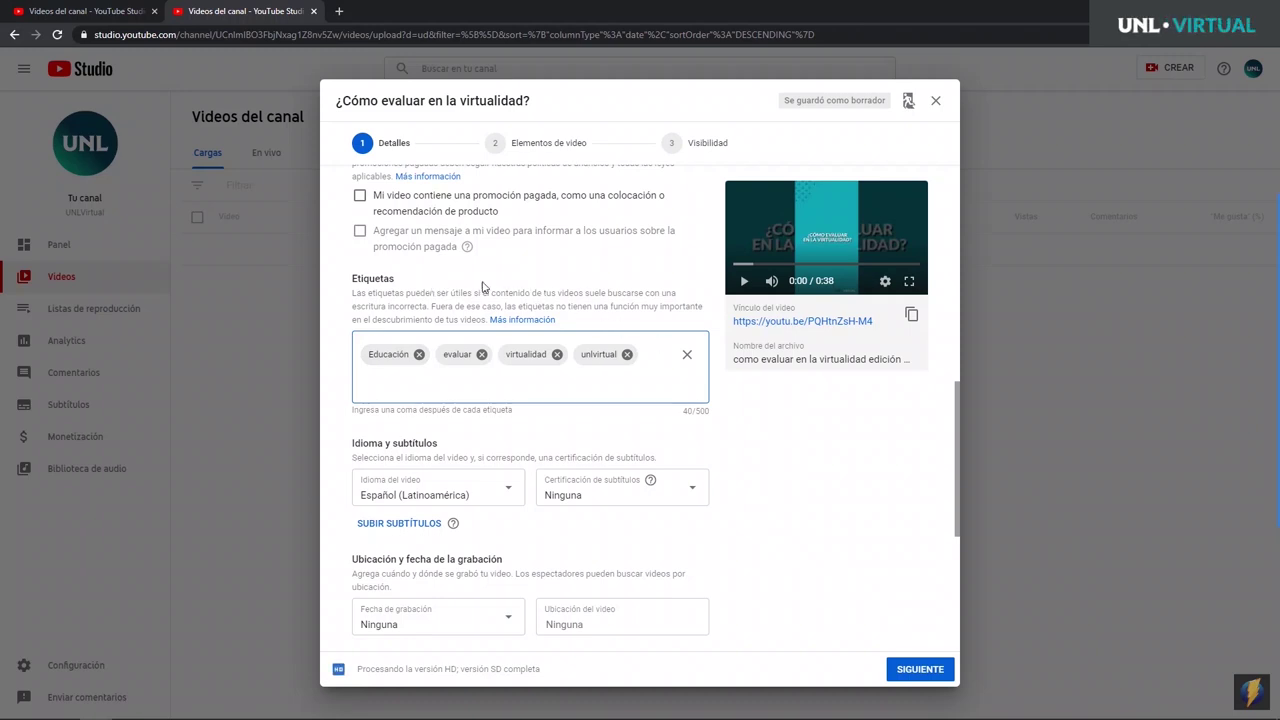
left_click(688, 411)
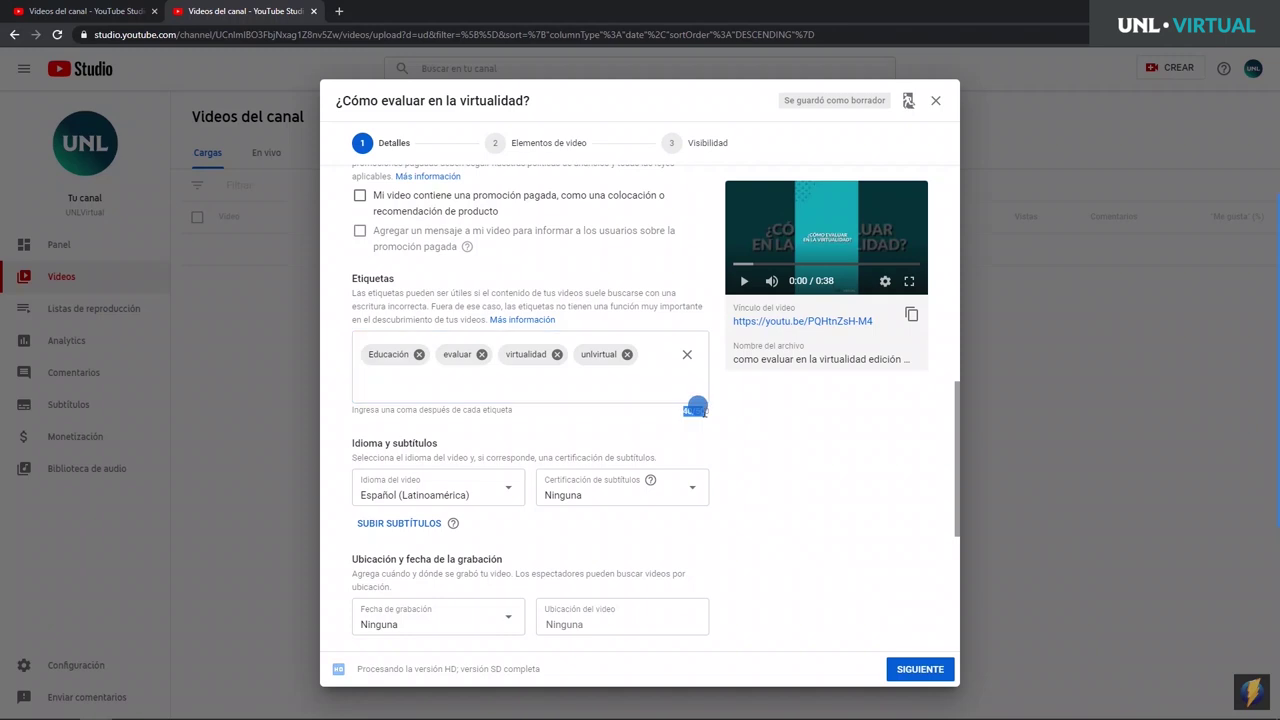
triple_click(703, 409)
left_click(700, 410)
- Set the video's license to "Licencia Creative Commons Atribución"
scroll(649, 400, "down", 2)
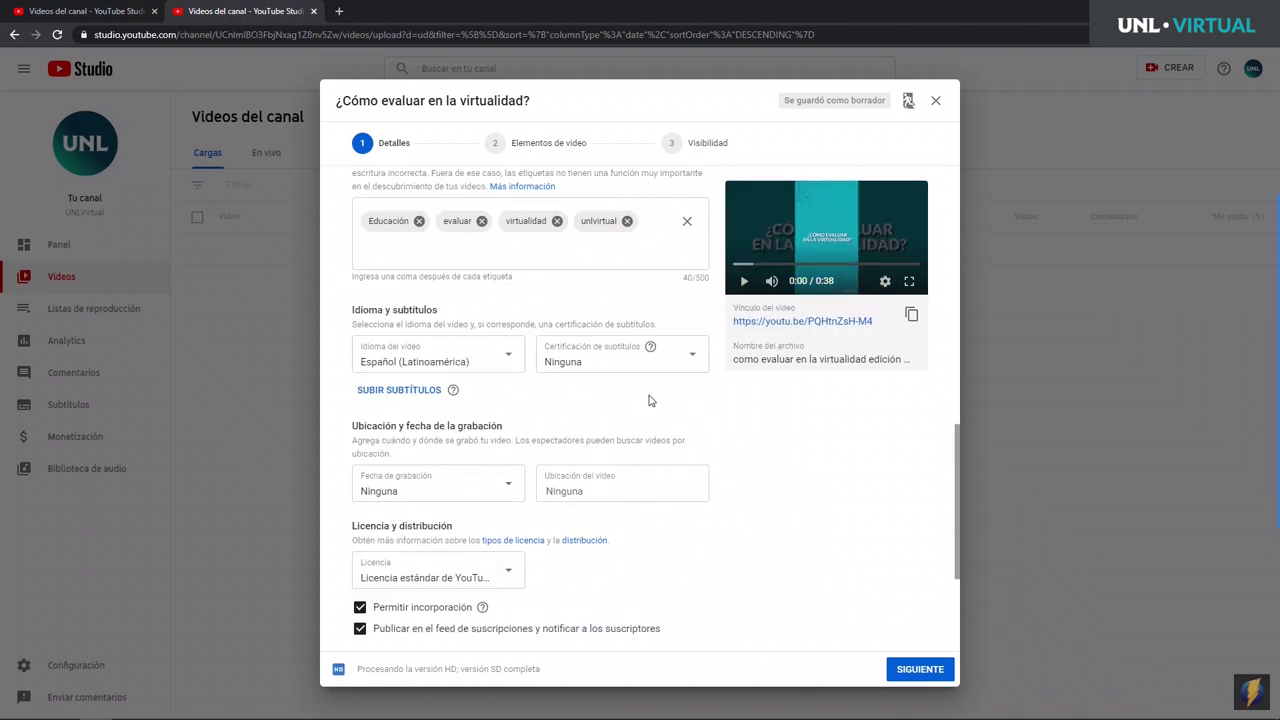
scroll(731, 443, "up", 1)
scroll(716, 430, "down", 1)
scroll(570, 308, "down", 1)
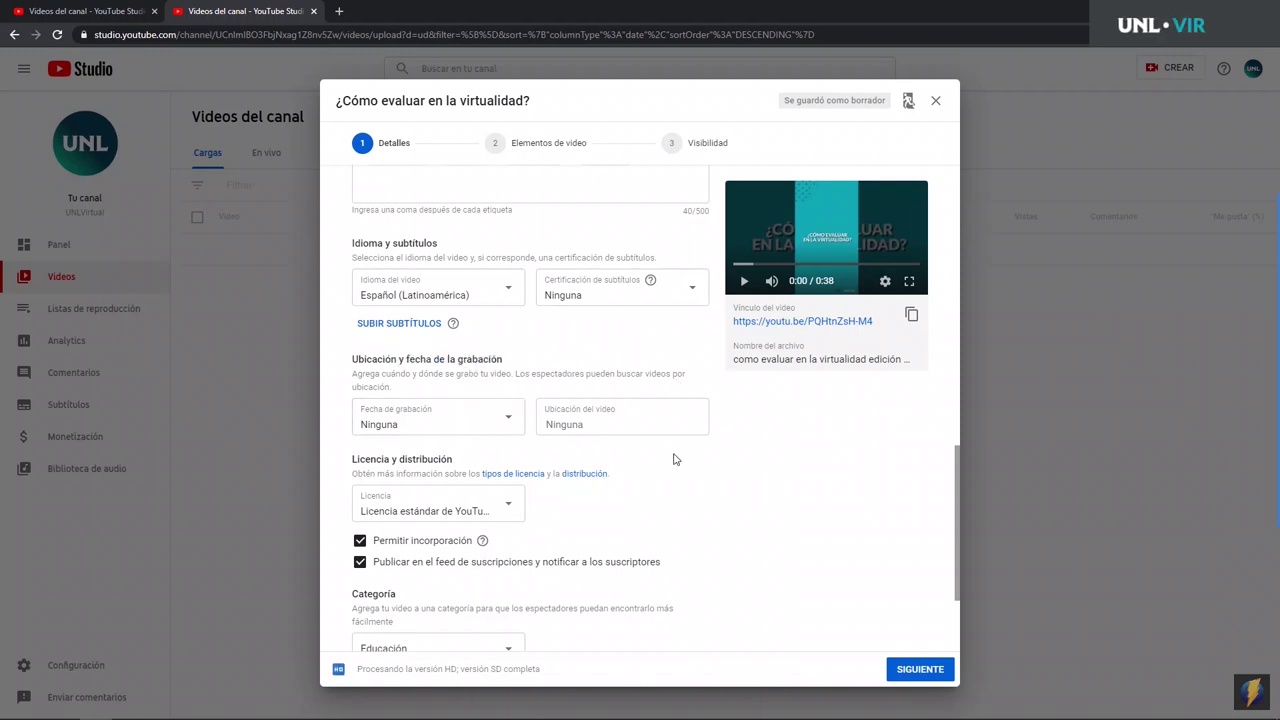
scroll(673, 459, "down", 1)
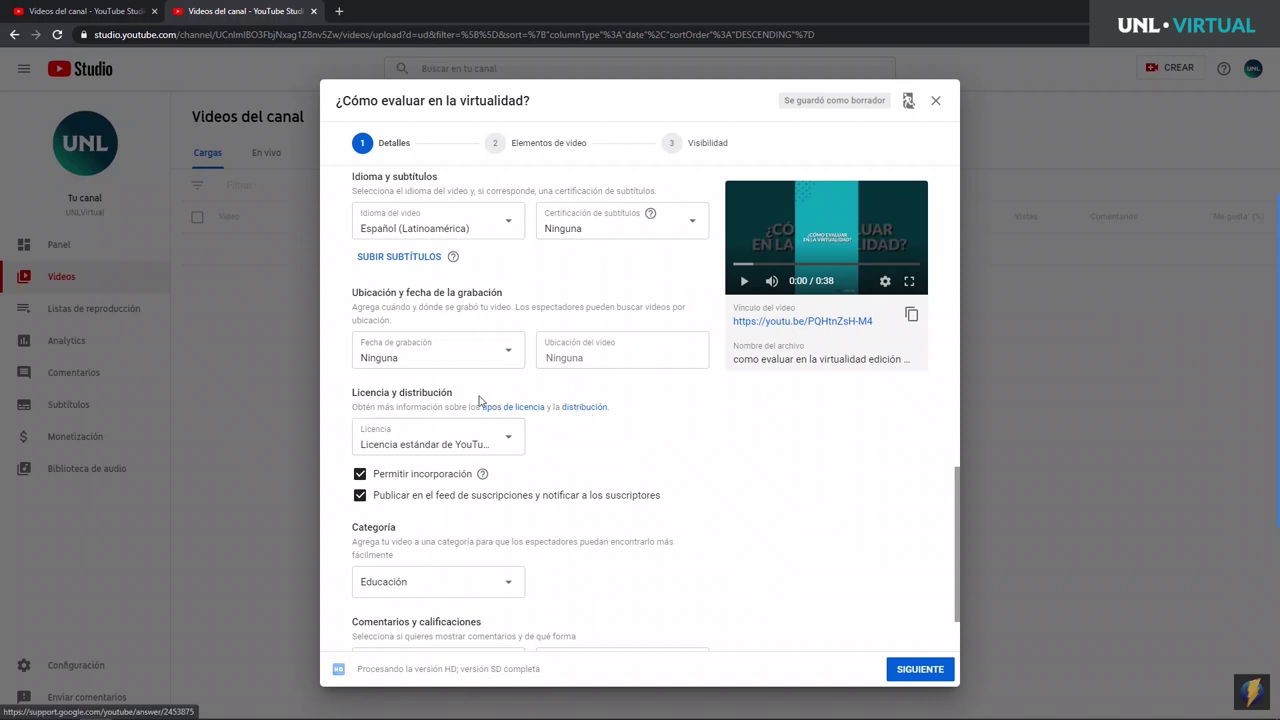
left_click(510, 440)
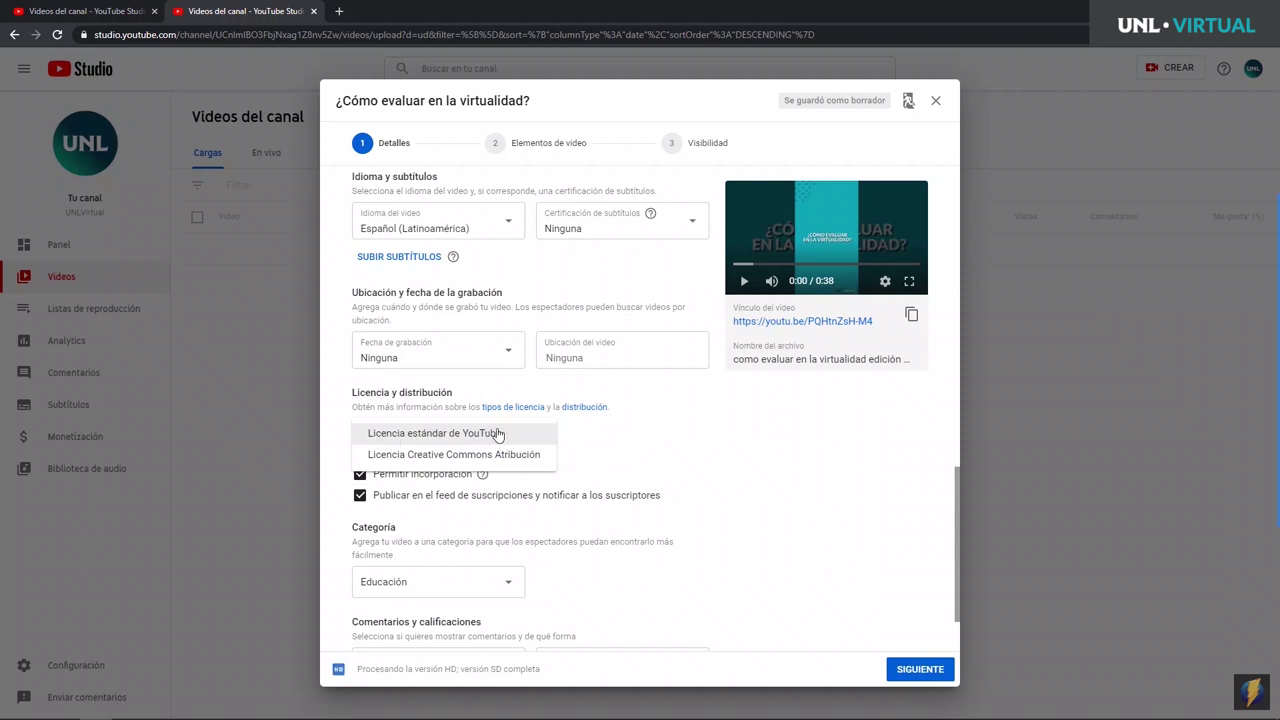
left_click(453, 458)
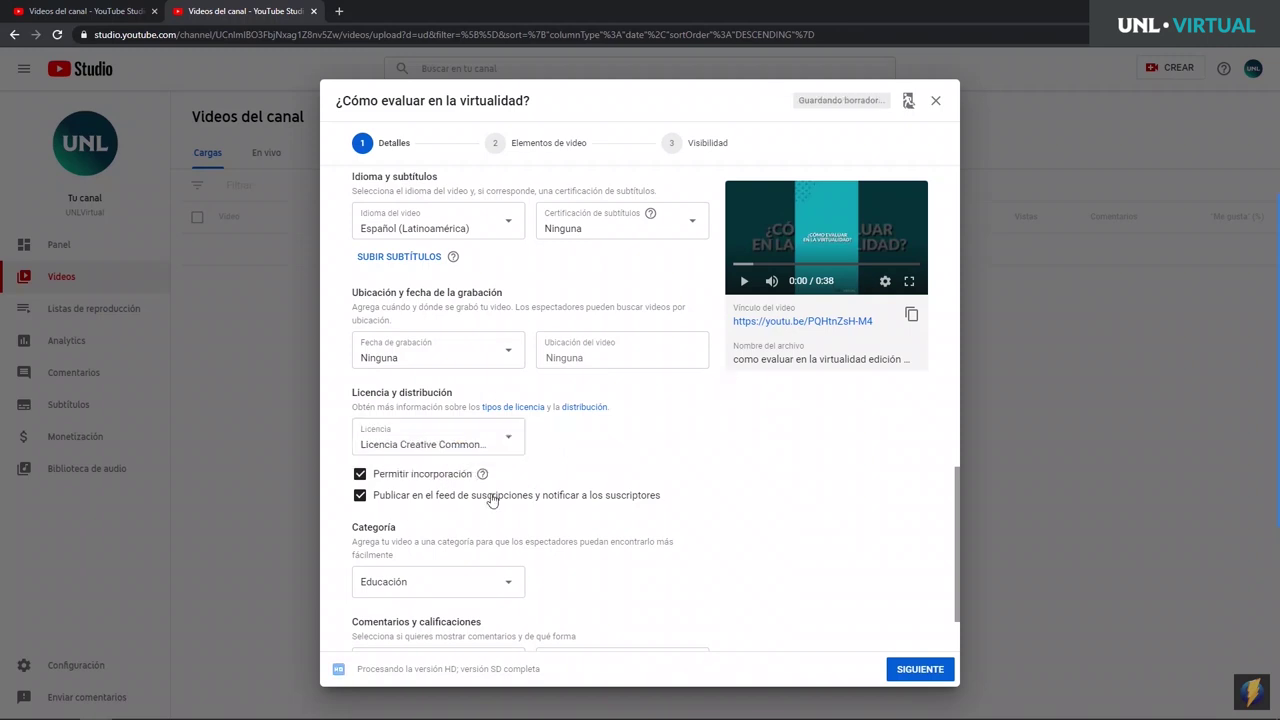
- Choose the category "Educación" and set the comment visibility to "Inhabilitar comentarios"
scroll(585, 479, "down", 1)
scroll(705, 355, "down", 1)
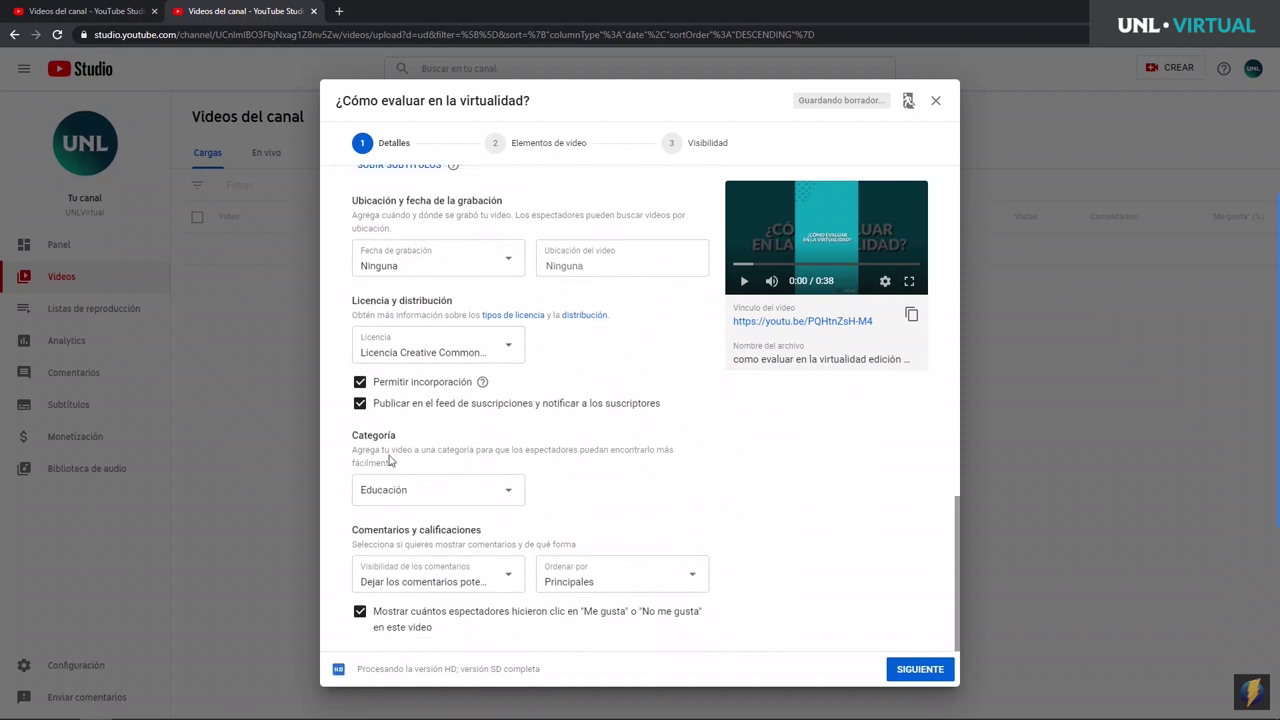
left_click(480, 487)
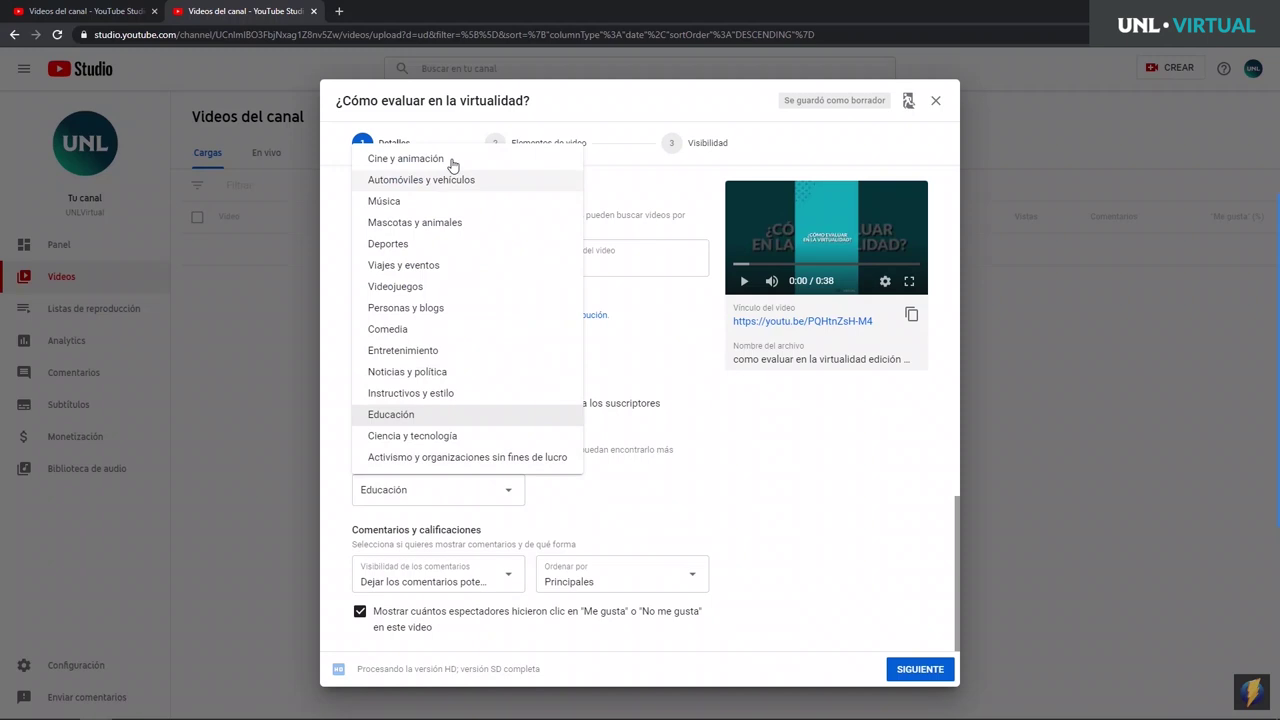
left_click(414, 417)
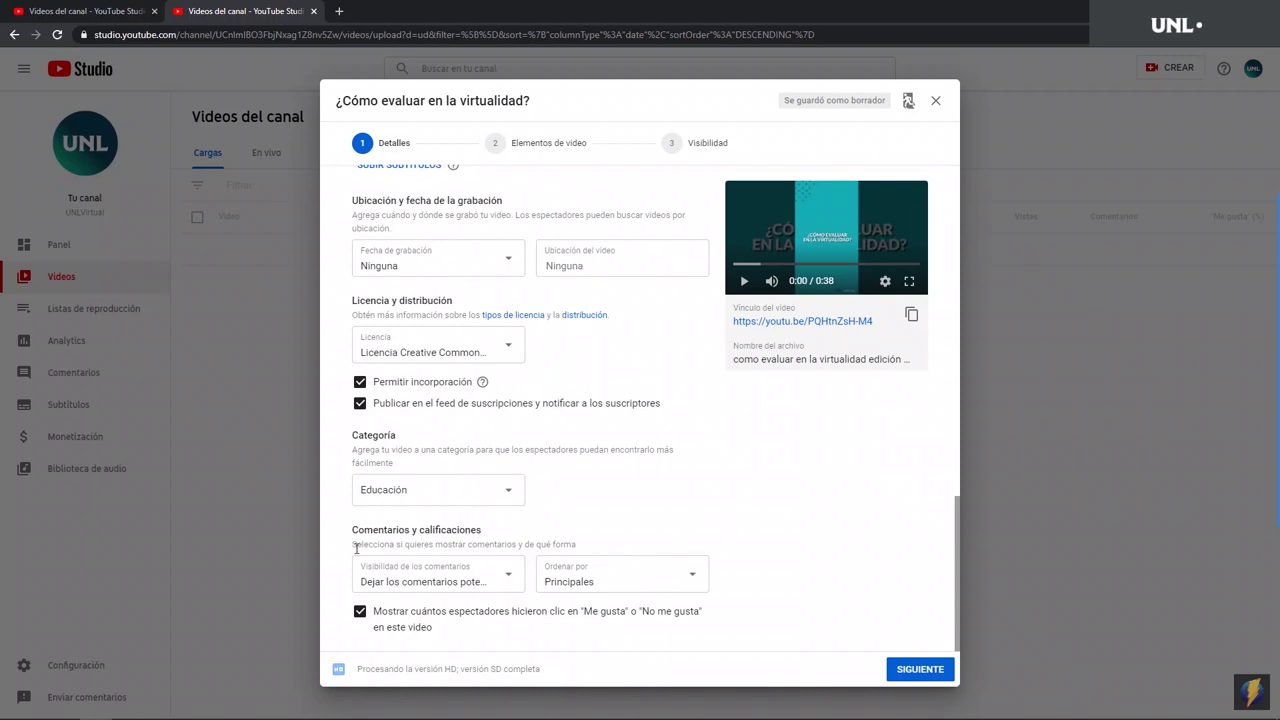
left_click(498, 581)
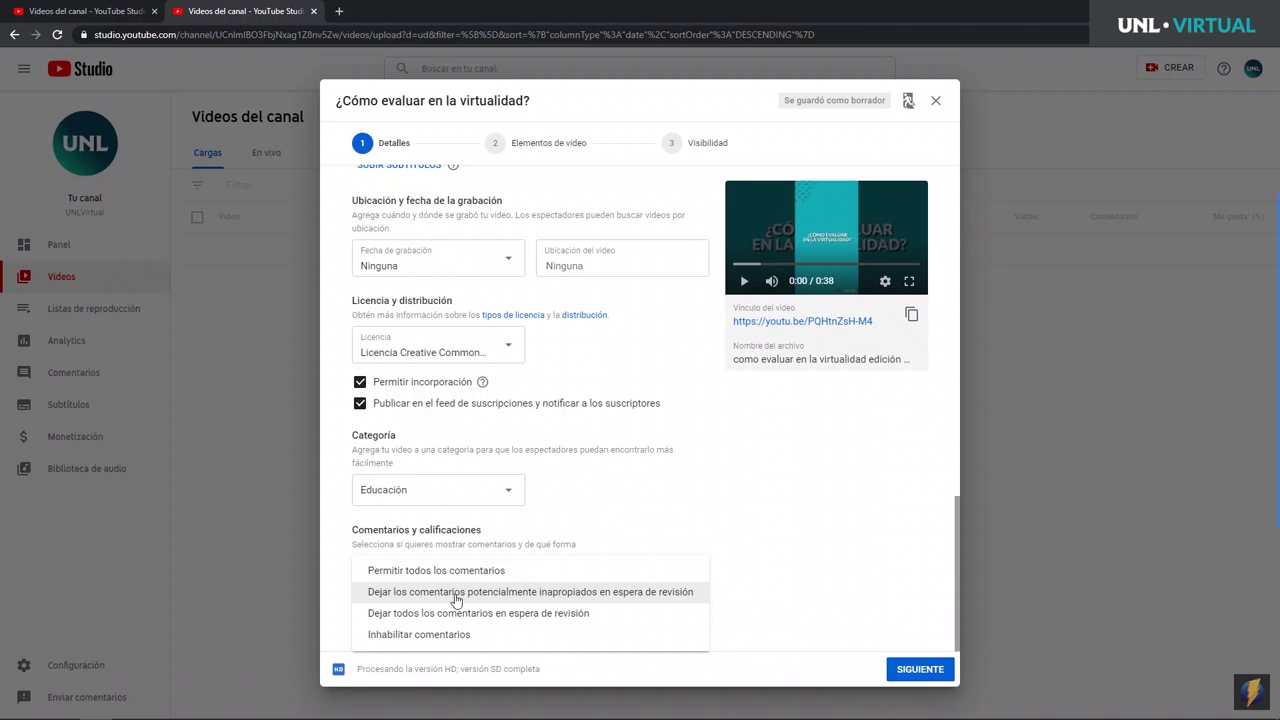
left_click(400, 635)
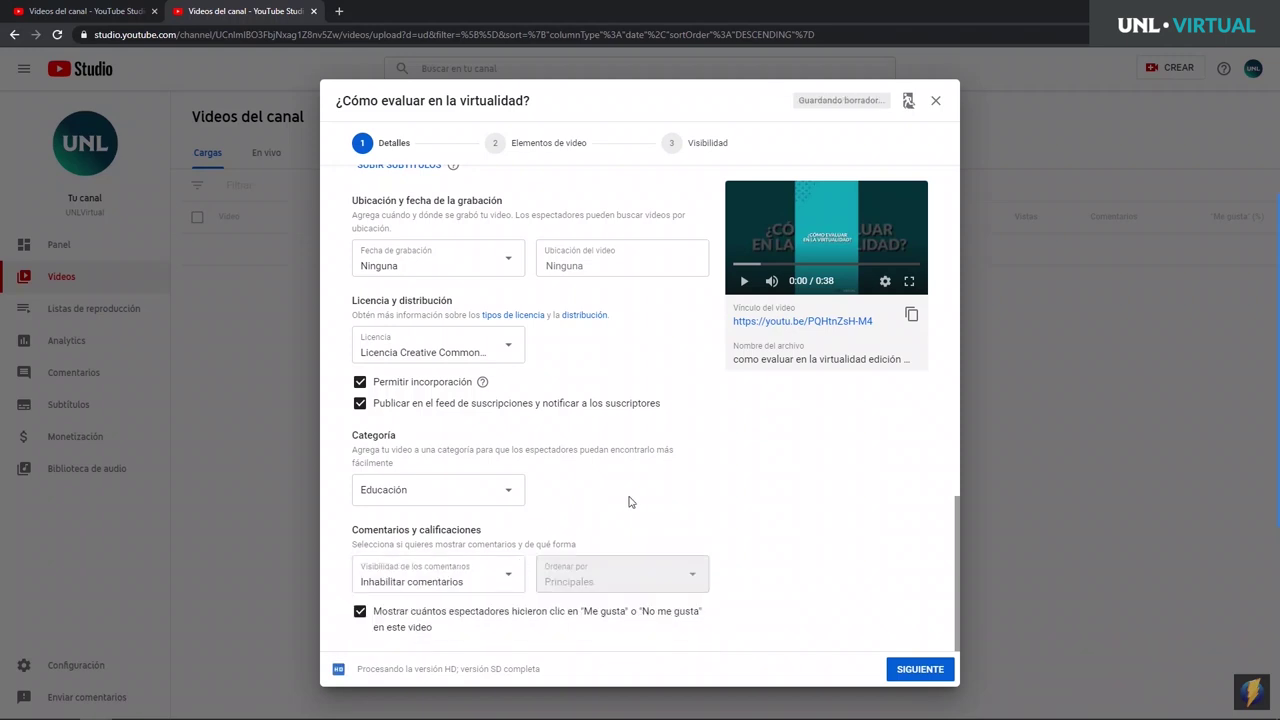
- Continue without adding an end screen or cards, and publish the video immediately with the visibility "Público"
left_click(931, 671)
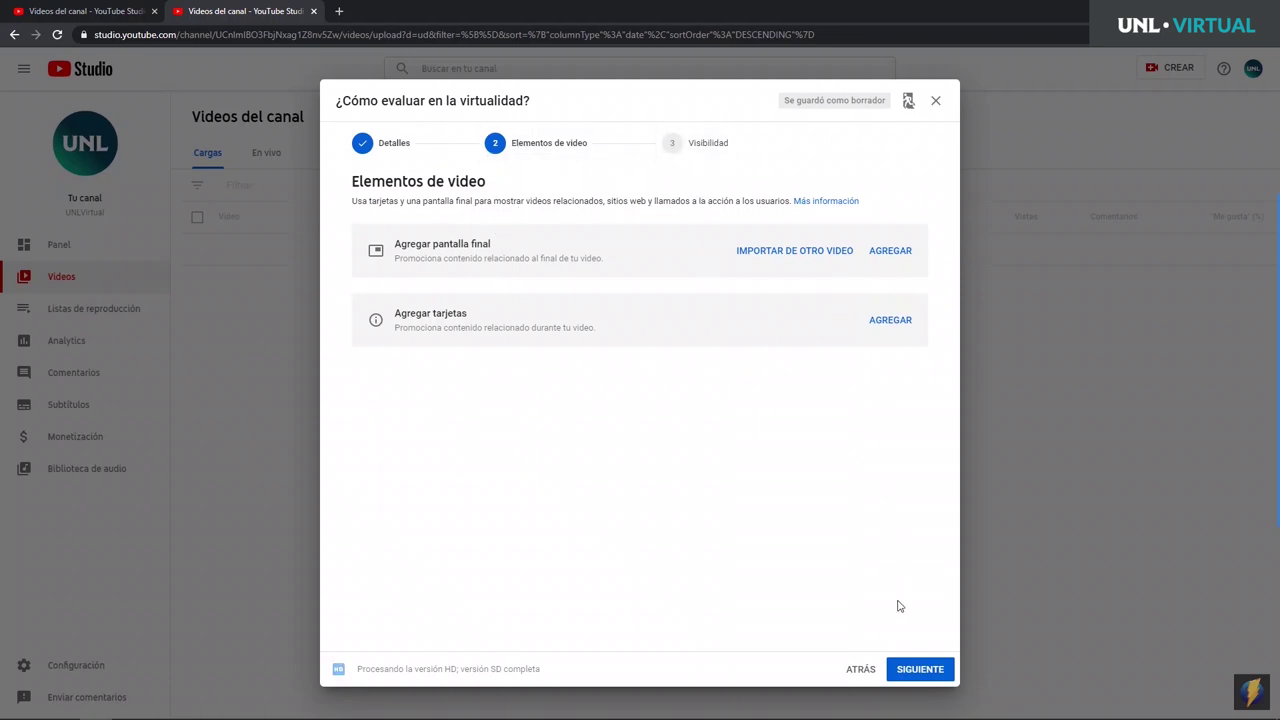
left_click(914, 668)
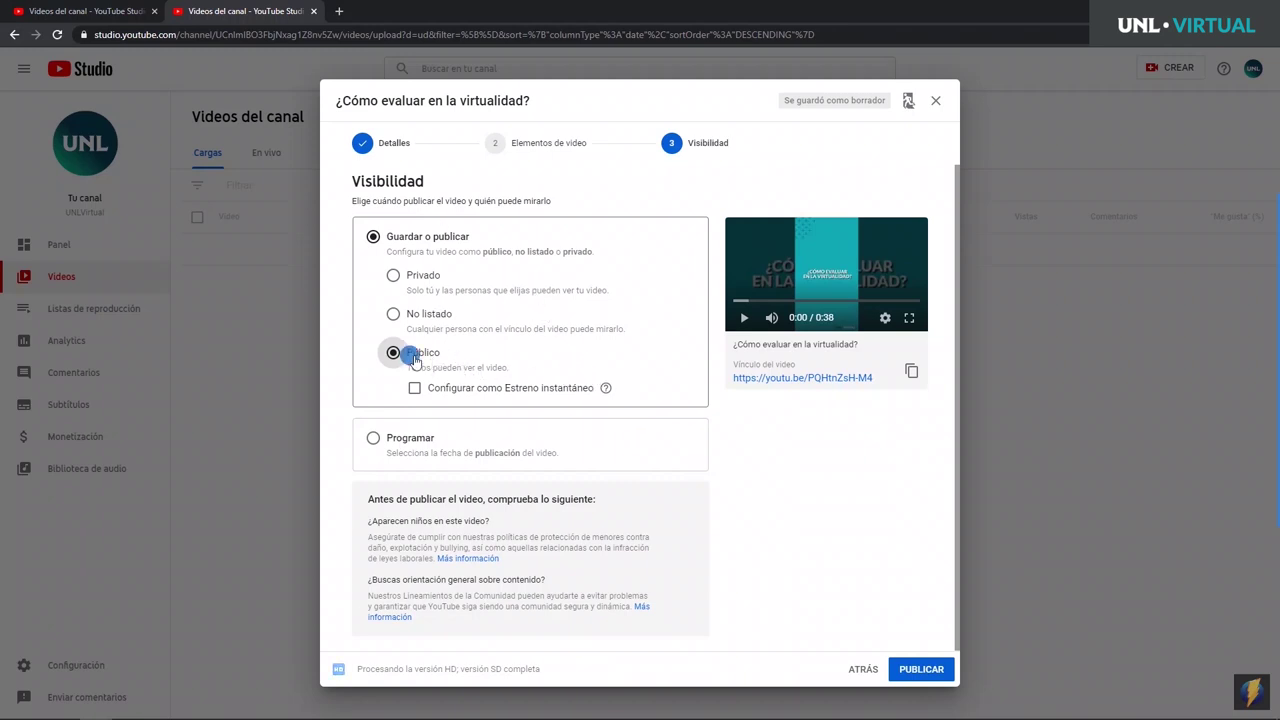
left_click(412, 445)
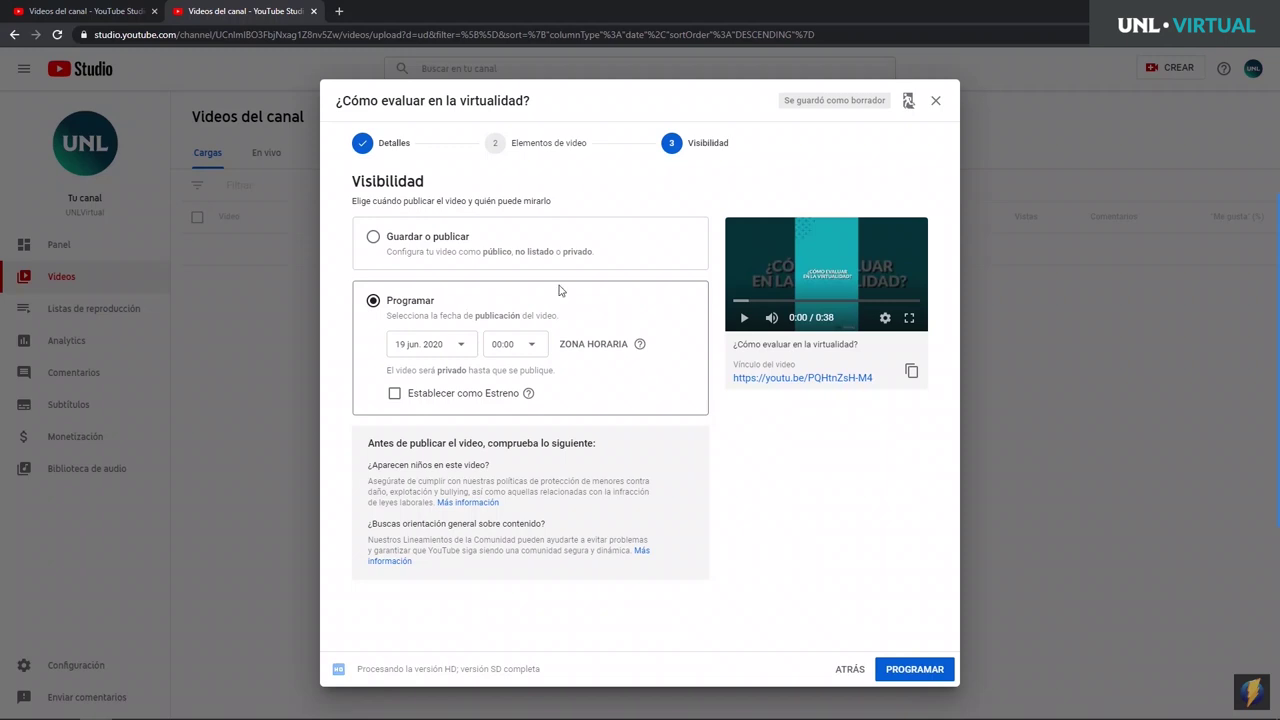
left_click(373, 240)
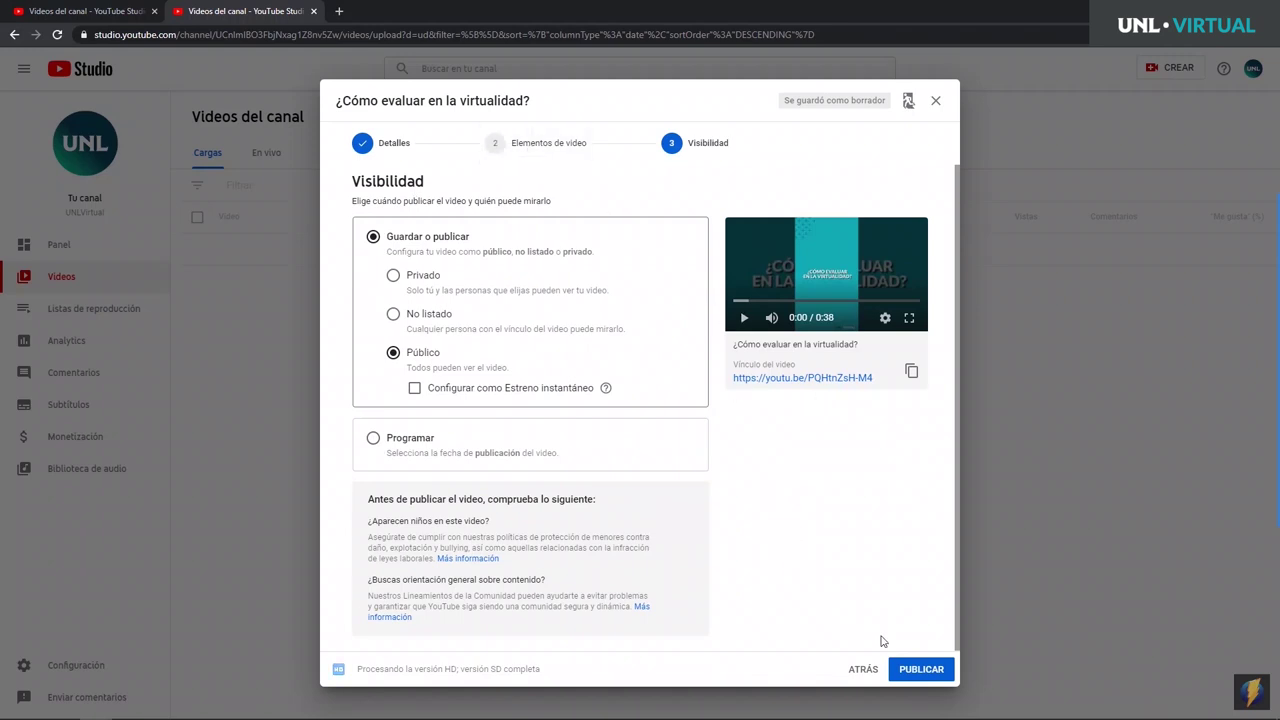
left_click(924, 671)
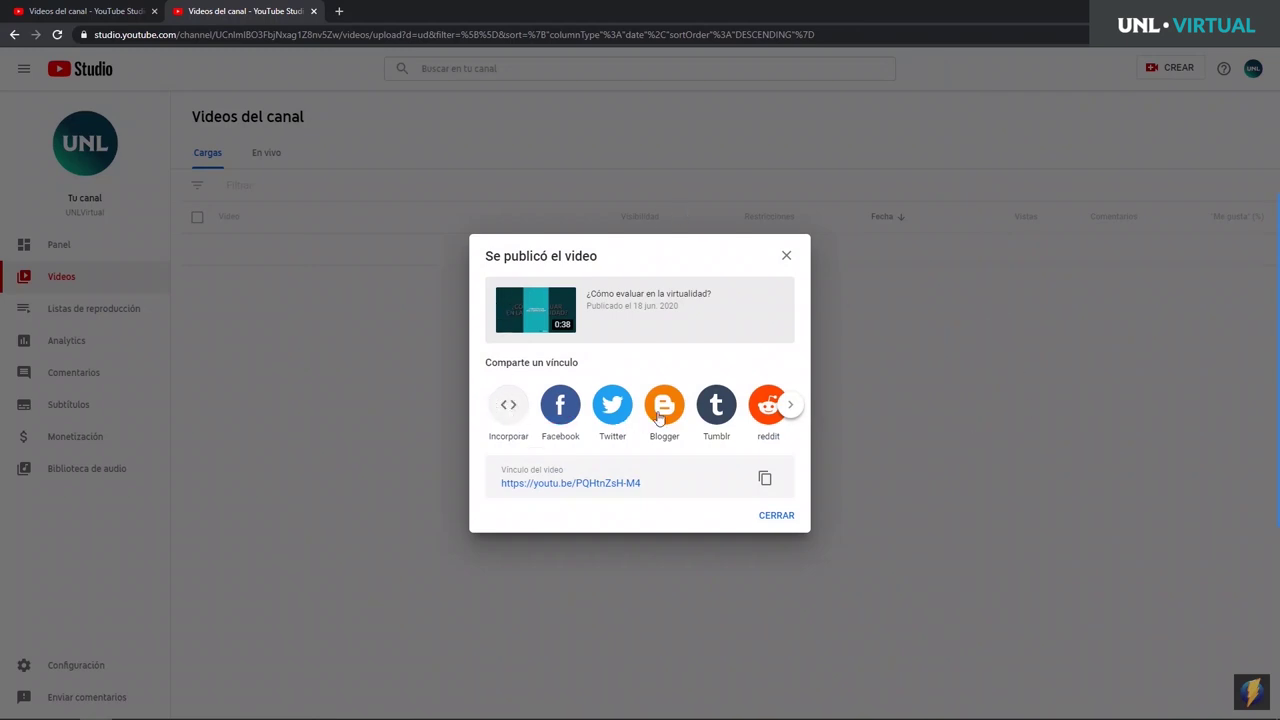
- Look through the social networks and services offered for sharing the published video
left_click(790, 408)
left_click(792, 408)
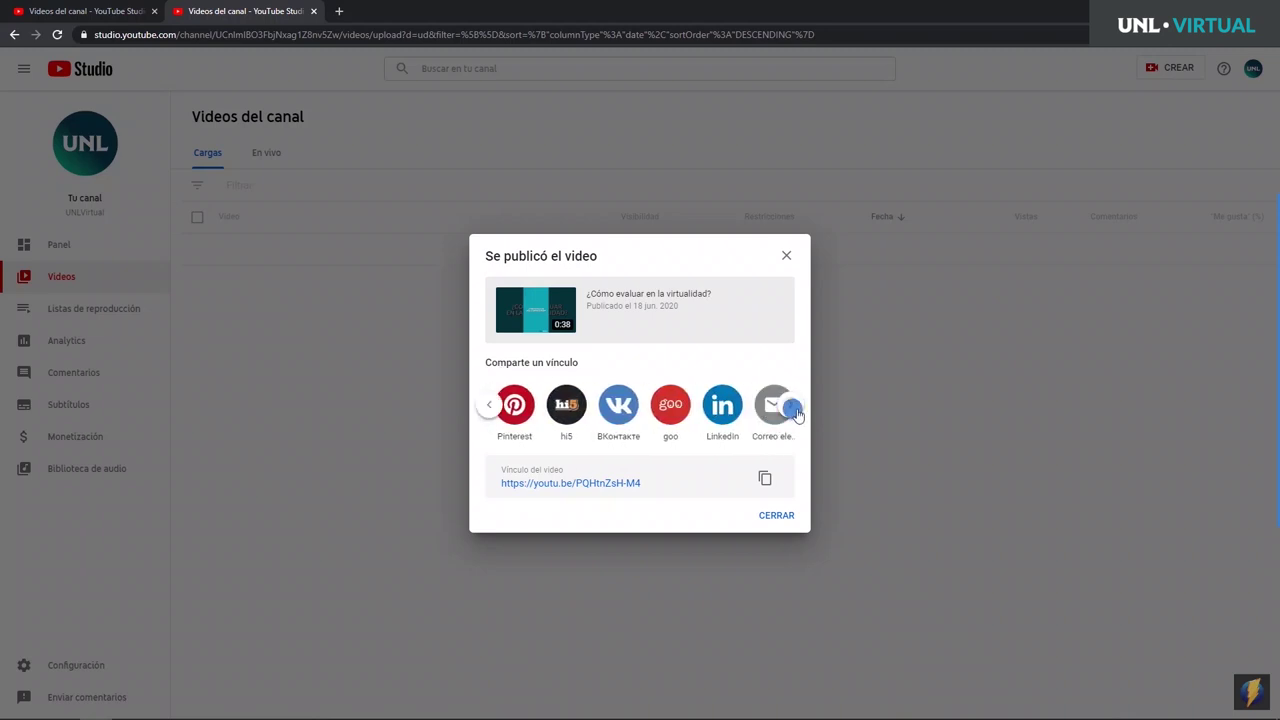
left_click(488, 405)
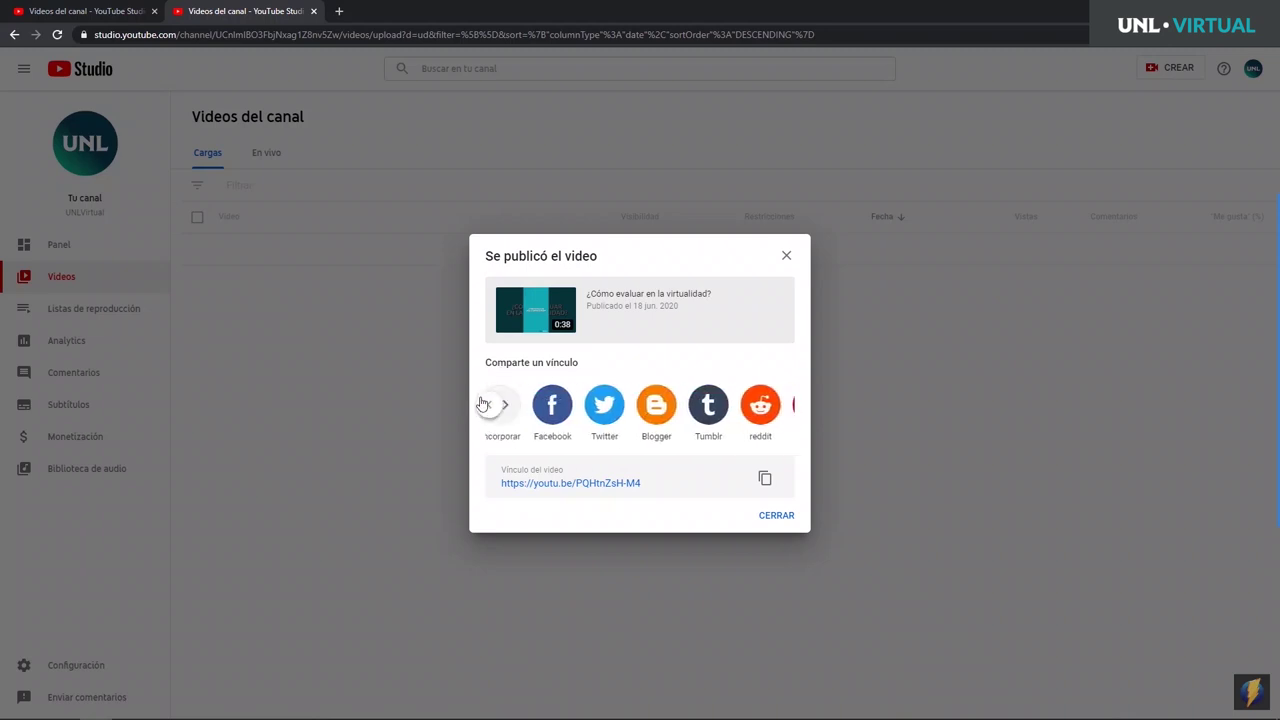
- Open the published video's watch page from its link, pause playback, and go to the video's details for editing
left_click(580, 484)
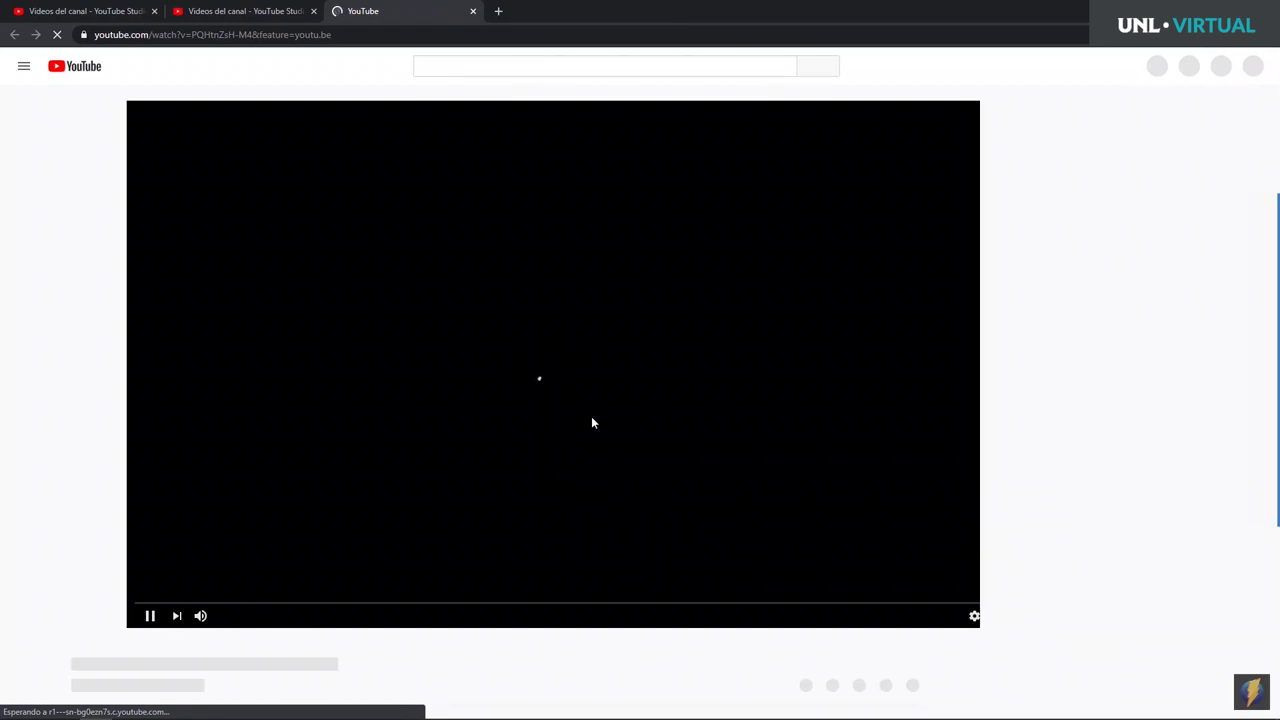
left_click(594, 418)
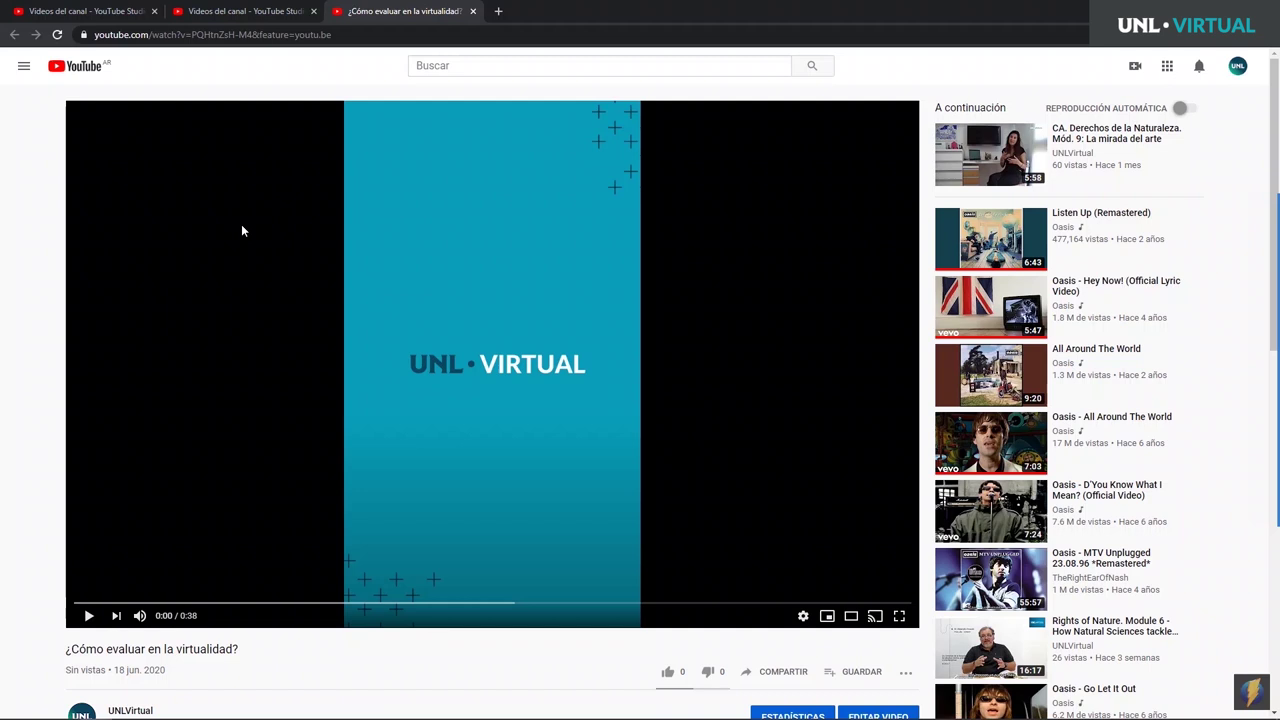
scroll(450, 314, "down", 2)
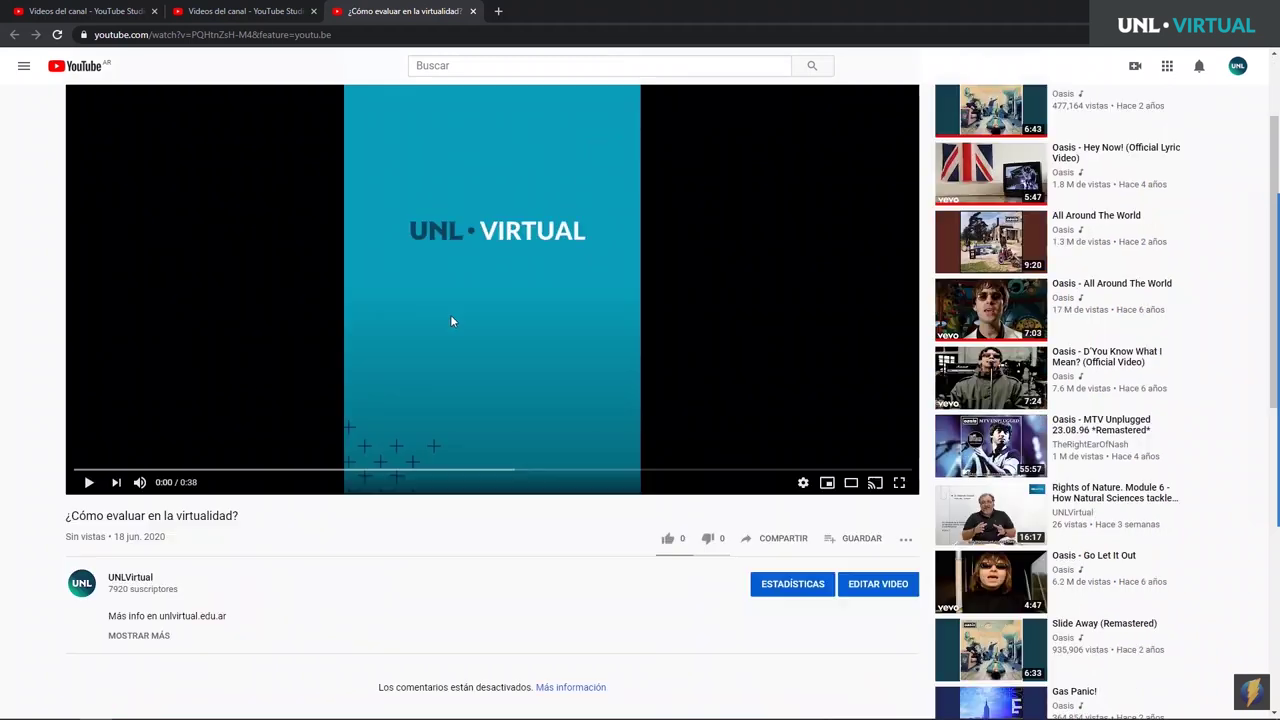
left_click(876, 588)
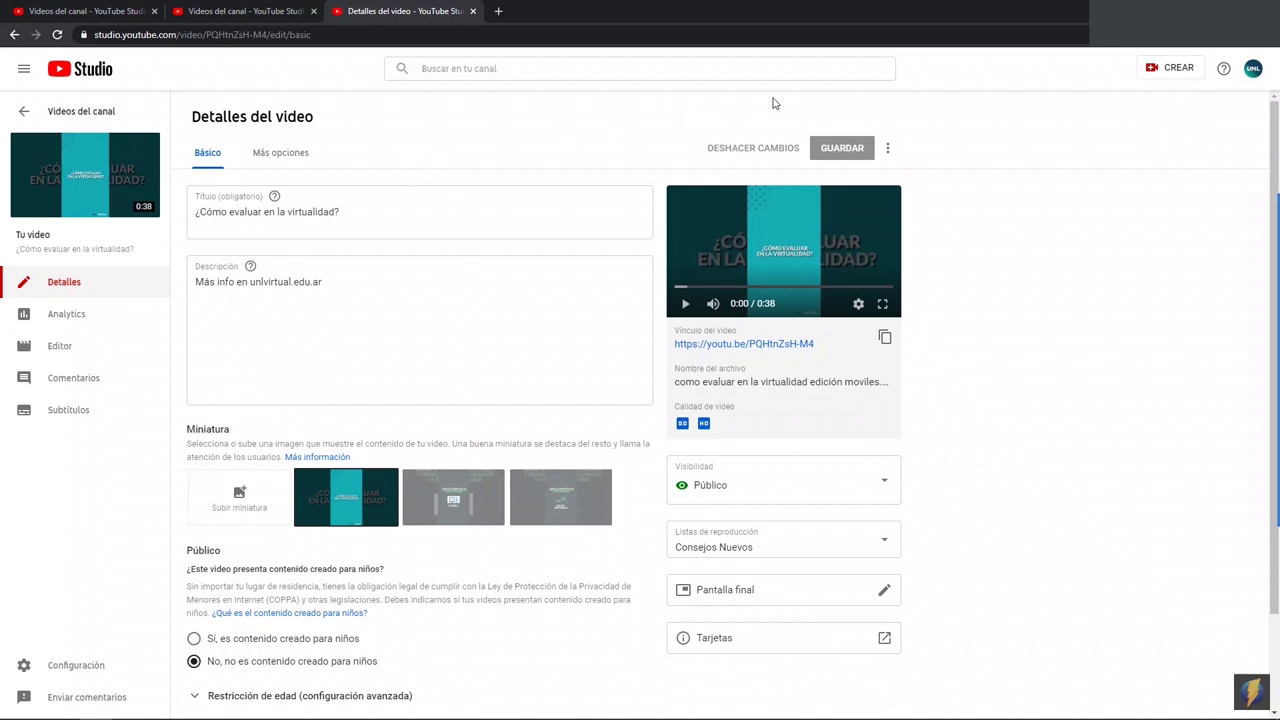
mouse_move(1270, 300)
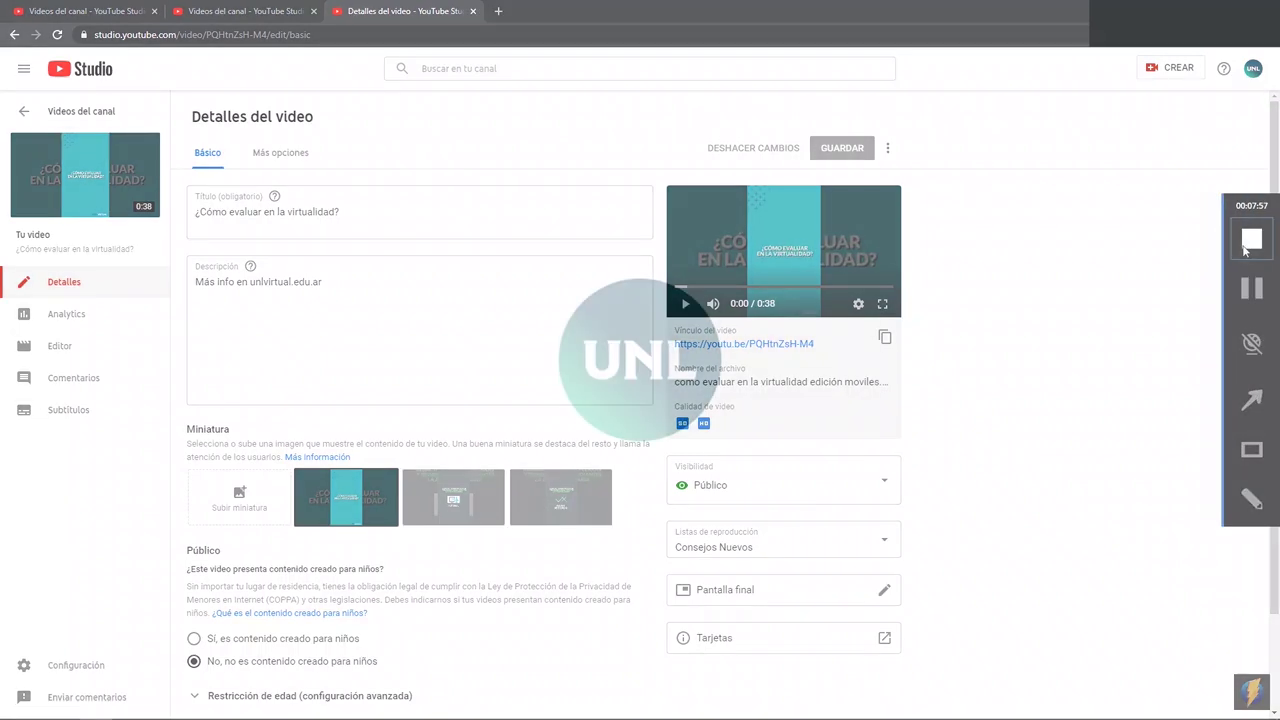